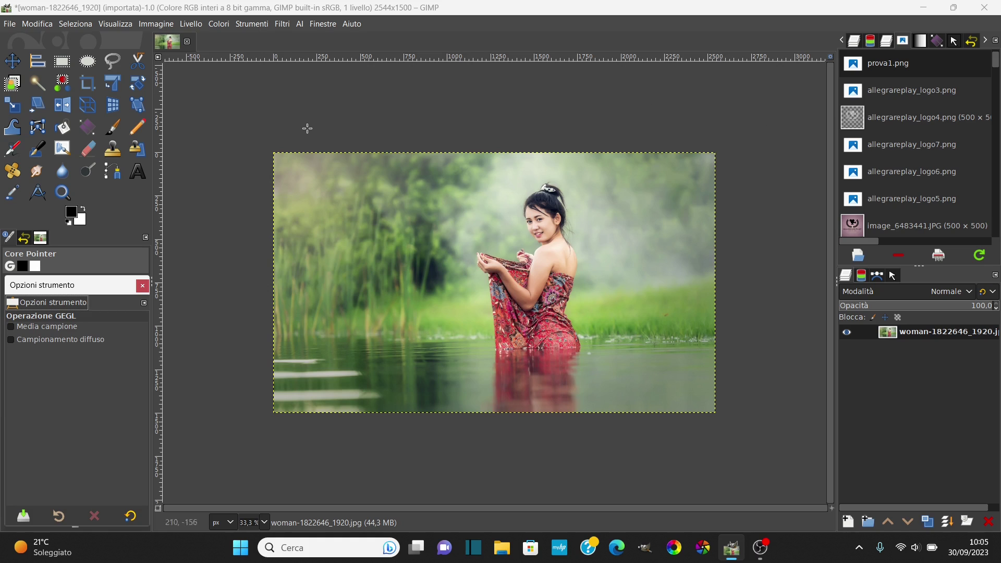
{"action": "left_click", "coordinate": [361, 119]}
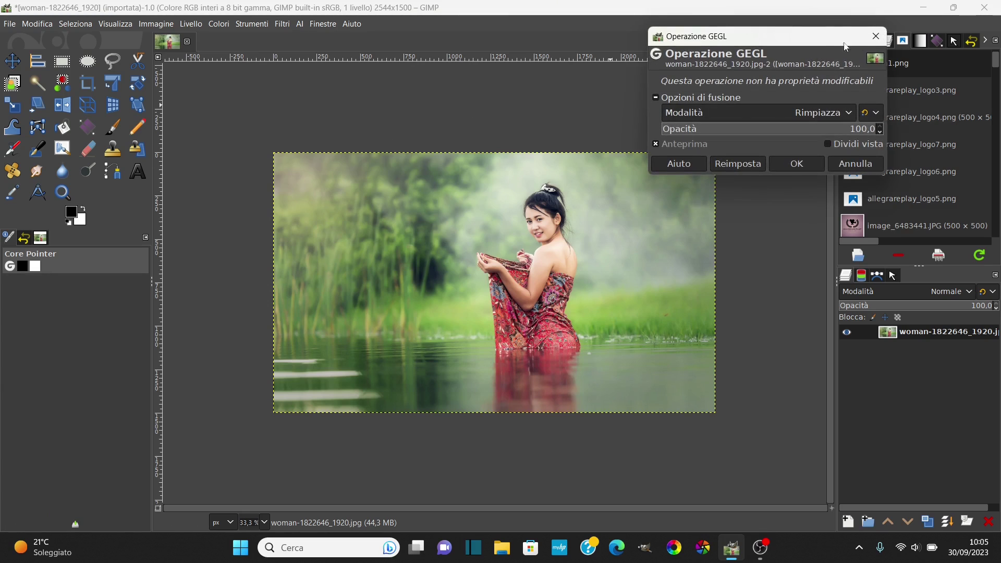
{"action": "key", "text": "Escape"}
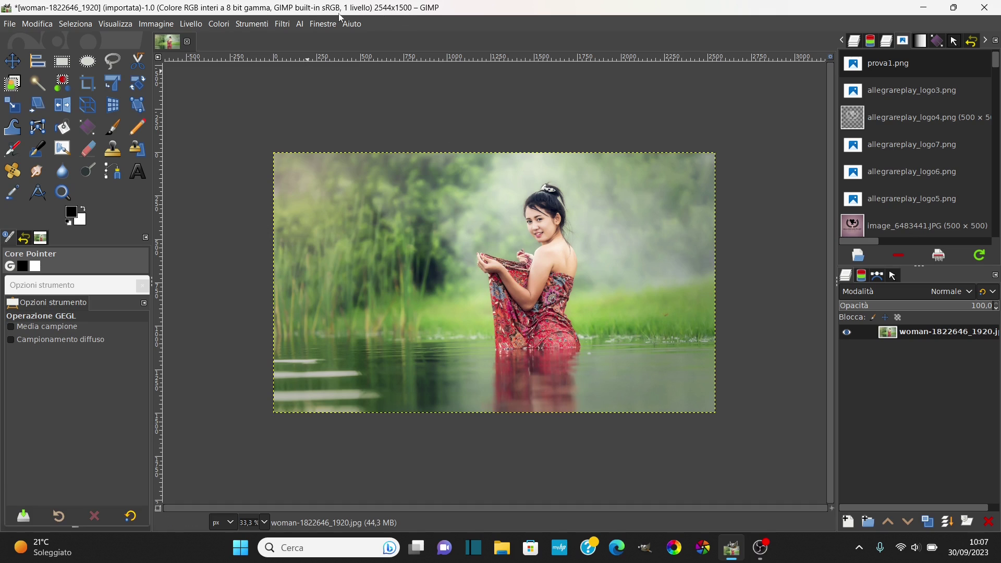
Assign GIMP's built-in sRGB profile to the photo, then view its 8-bit integer precision setting.
{"action": "left_click", "coordinate": [159, 24]}
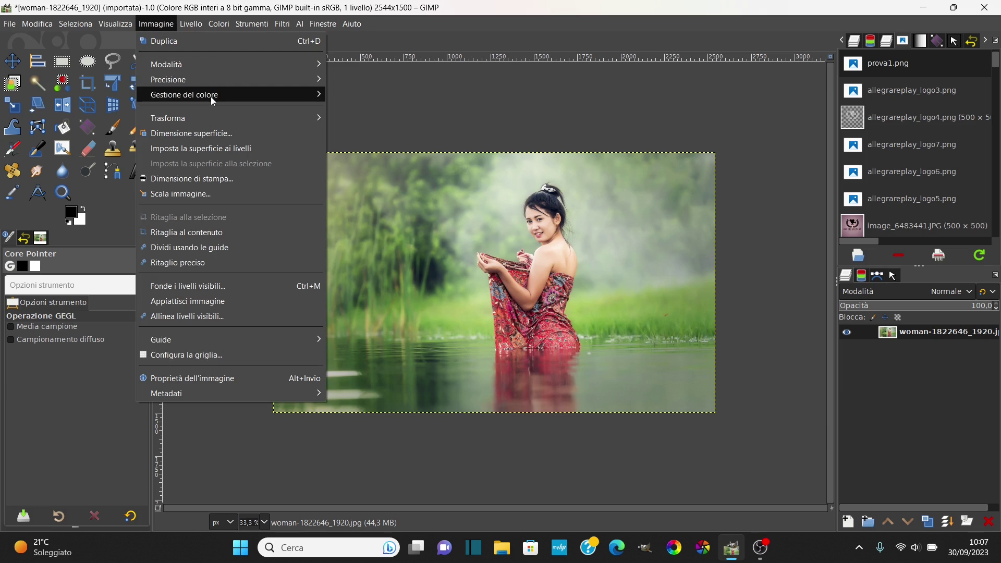
{"action": "mouse_move", "coordinate": [185, 95]}
{"action": "left_click", "coordinate": [387, 120]}
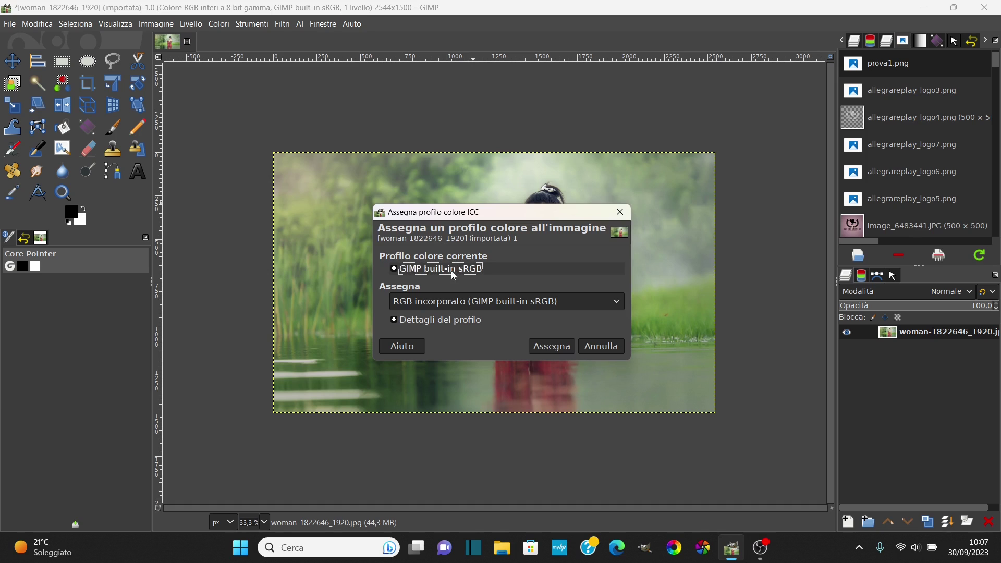
{"action": "left_click", "coordinate": [619, 213]}
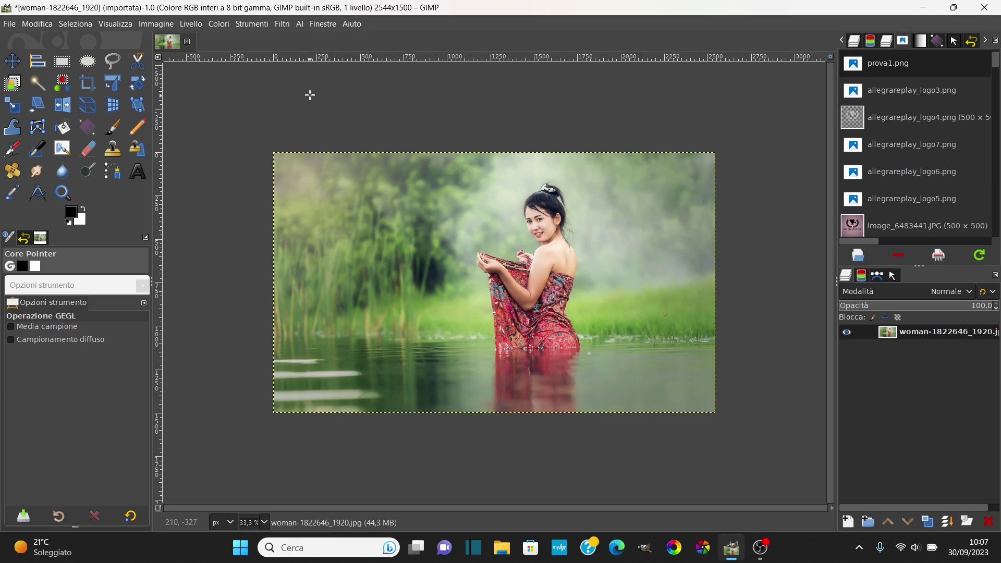
{"action": "left_click", "coordinate": [162, 29]}
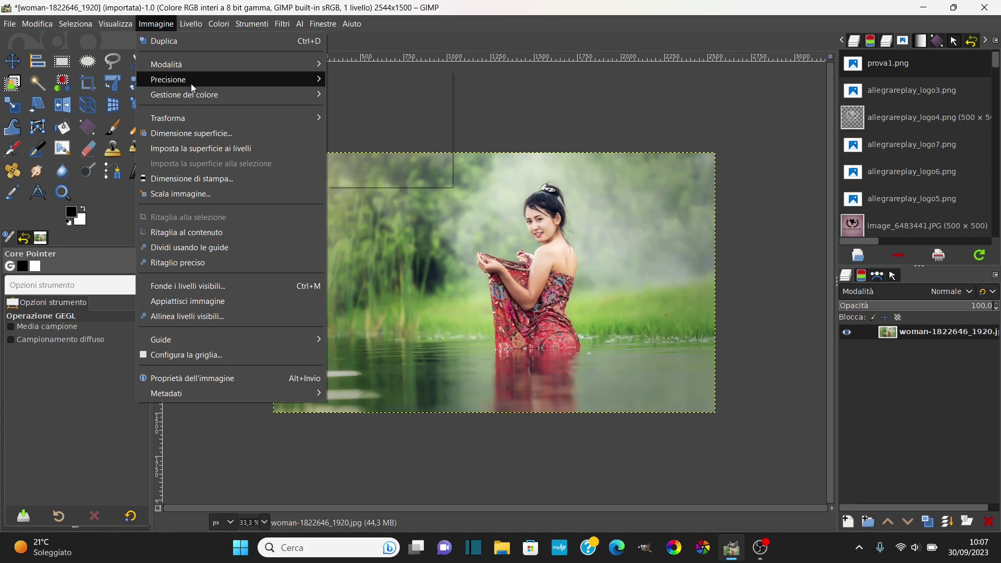
{"action": "mouse_move", "coordinate": [234, 79]}
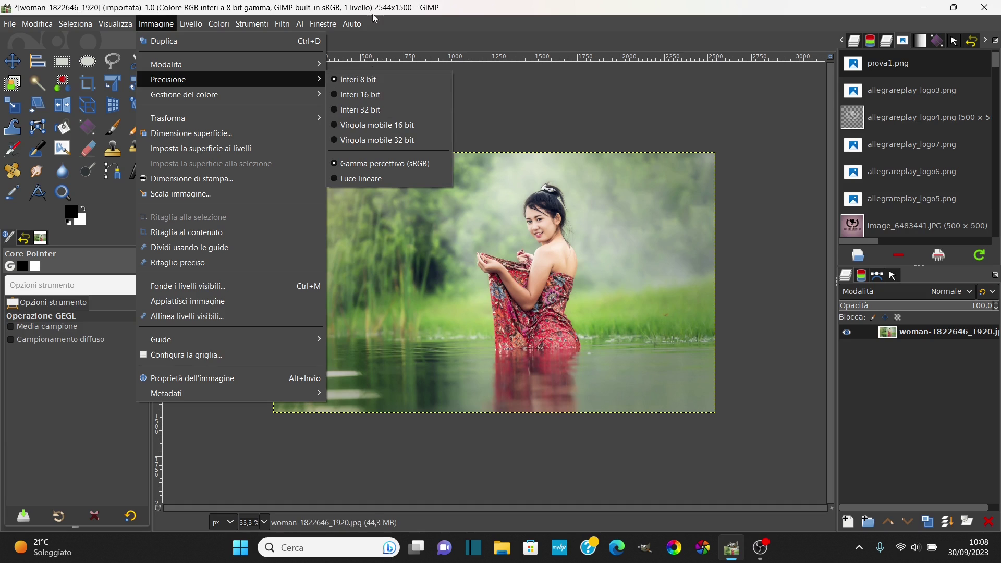
Dismiss the Image > Precision submenu so the photo stays at 8-bit integer.
{"action": "left_click", "coordinate": [515, 73]}
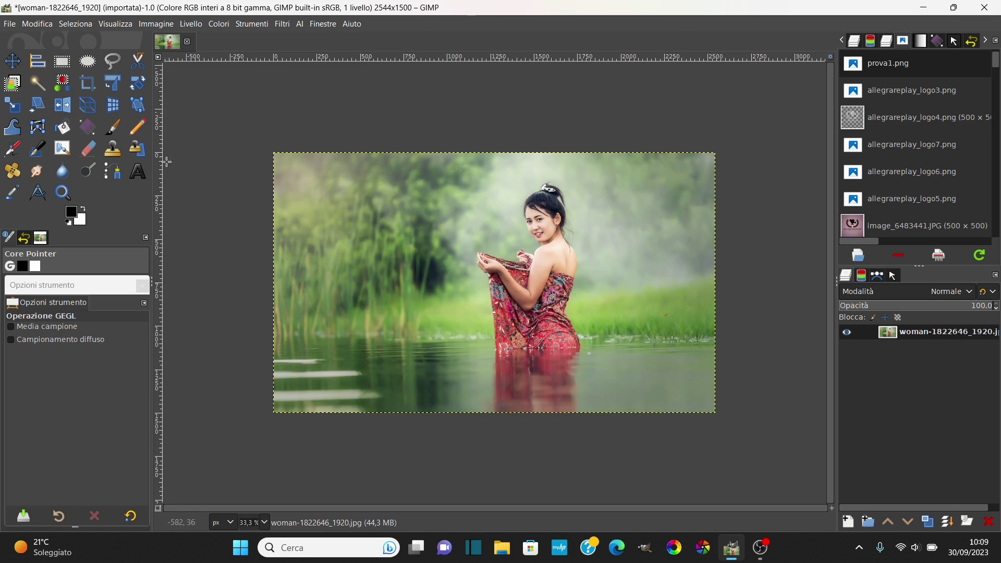
Draw a crop rectangle over the woman and set its height to 1350 px.
{"action": "left_click", "coordinate": [93, 86]}
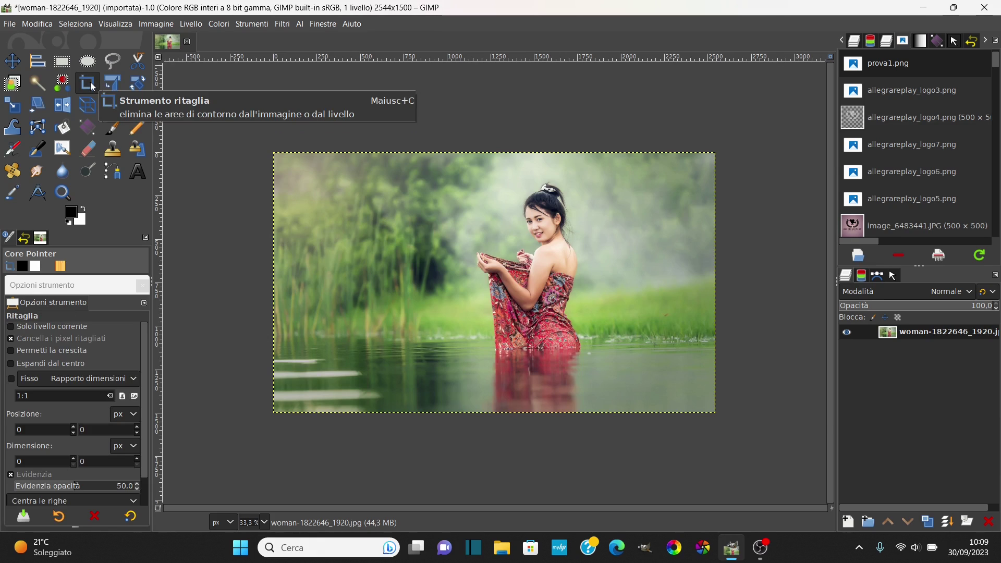
{"action": "mouse_move", "coordinate": [398, 170]}
{"action": "left_mouse_down"}
{"action": "mouse_move", "coordinate": [428, 215]}
{"action": "mouse_move", "coordinate": [525, 293]}
{"action": "mouse_move", "coordinate": [557, 302]}
{"action": "left_mouse_up"}
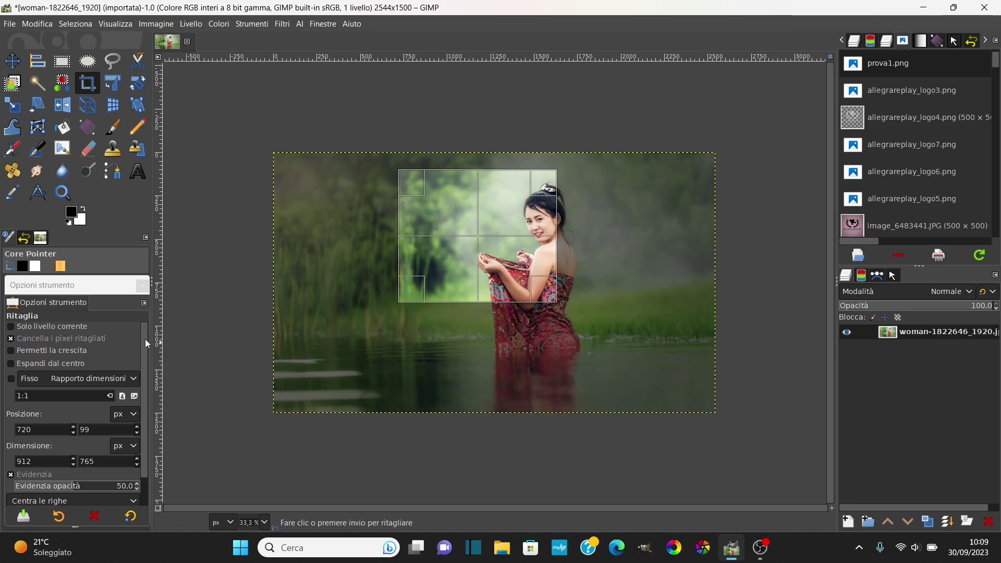
{"action": "left_click_drag", "start_coordinate": [145, 343], "coordinate": [146, 370]}
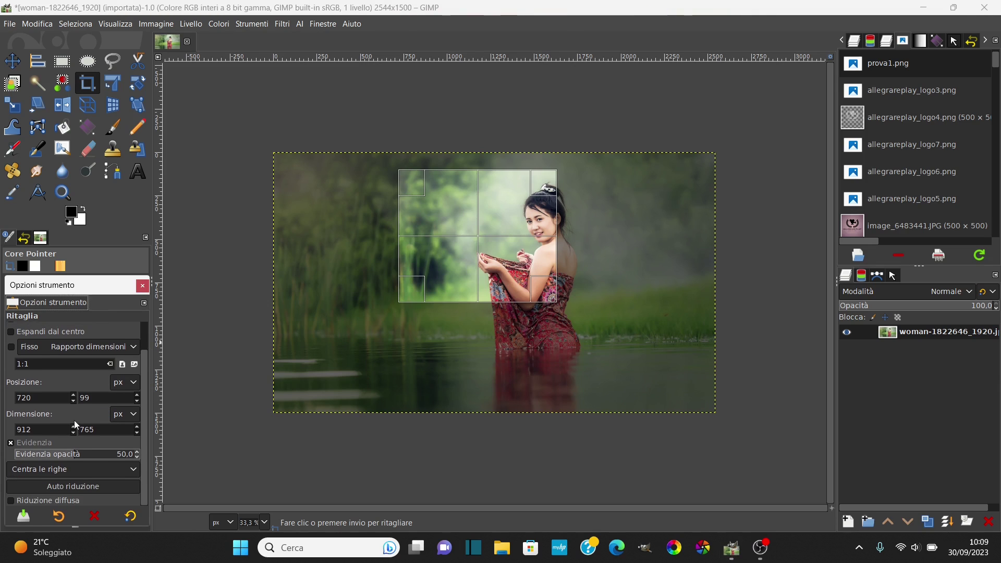
{"action": "double_click", "coordinate": [108, 429]}
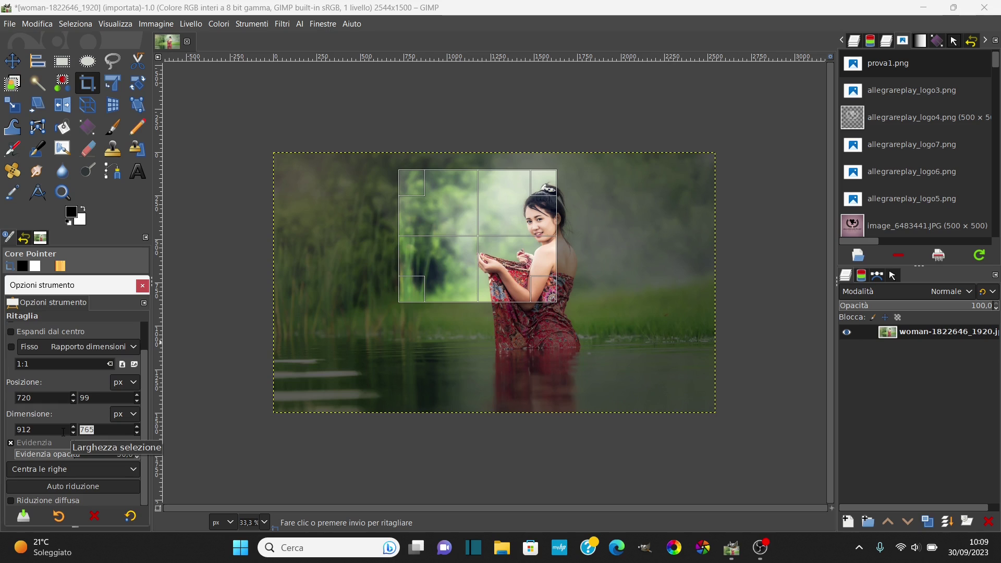
{"action": "type", "text": "13560"}
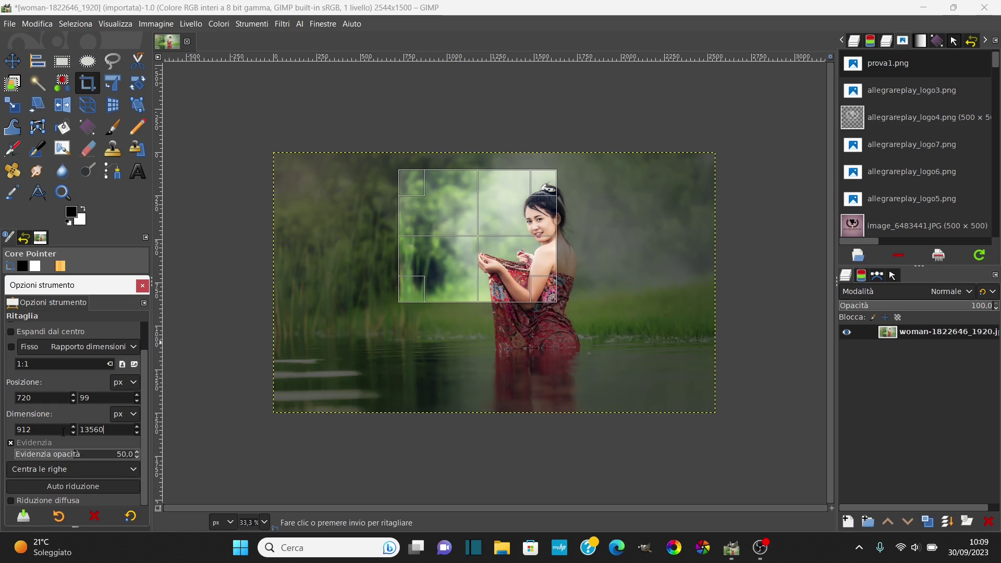
{"action": "key", "text": "BackSpace"}
{"action": "key", "text": "BackSpace"}
{"action": "type", "text": "0"}
{"action": "key", "text": "Return"}
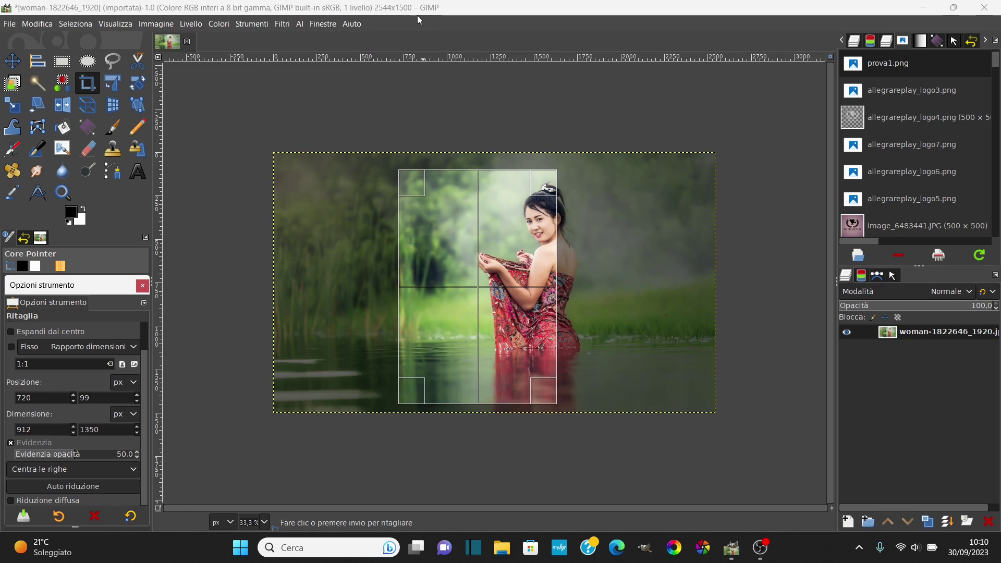
Set the crop width to 1080 px and shift the frame right to centre the woman.
{"action": "left_click_drag", "start_coordinate": [33, 429], "coordinate": [2, 429]}
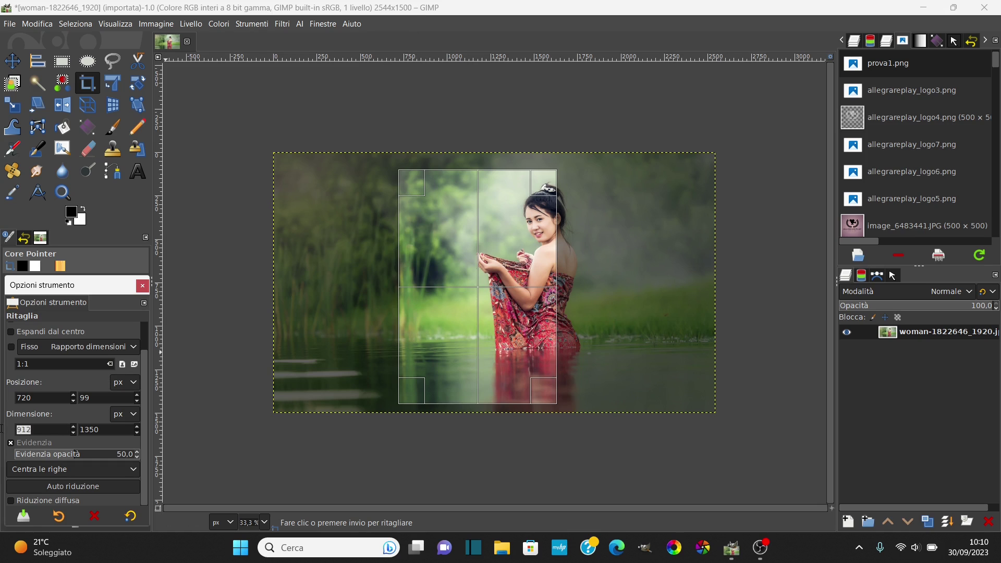
{"action": "key", "text": "Right"}
{"action": "double_click", "coordinate": [17, 429]}
{"action": "type", "text": "1080"}
{"action": "key", "text": "Return"}
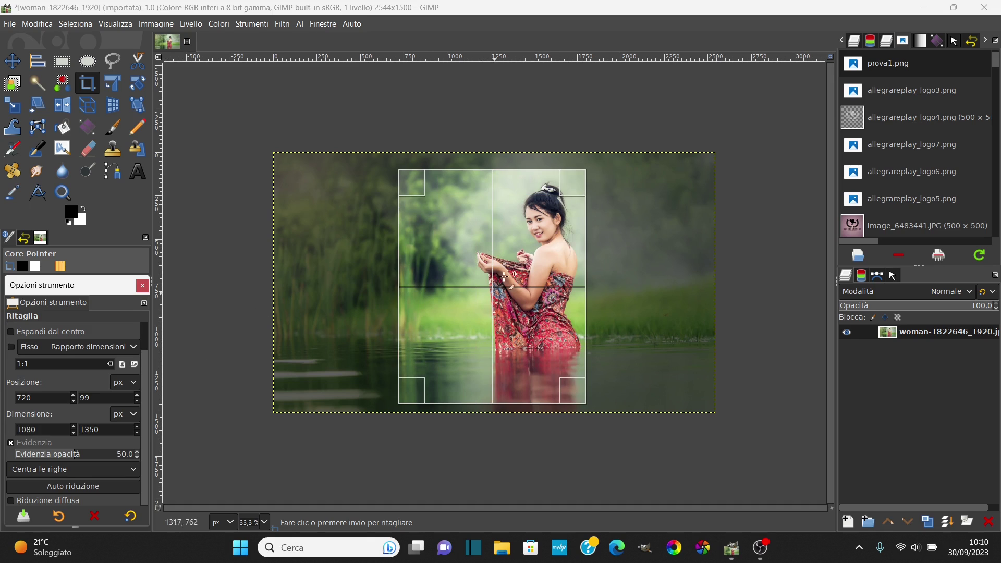
{"action": "left_click_drag", "start_coordinate": [495, 285], "coordinate": [542, 279]}
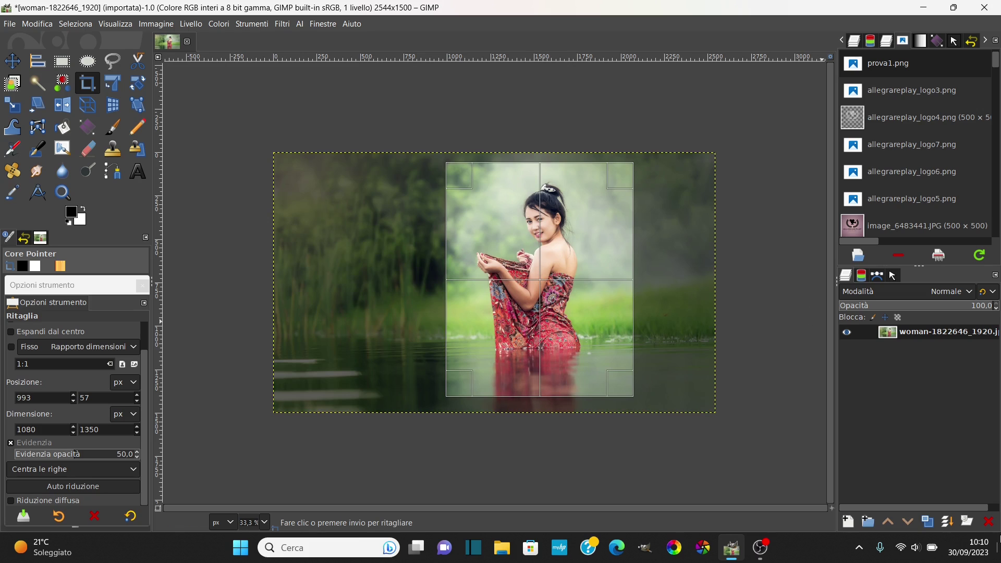
Duplicate the photo layer, hide the original, and apply the 1080×1350 crop around the woman.
{"action": "left_click", "coordinate": [928, 522]}
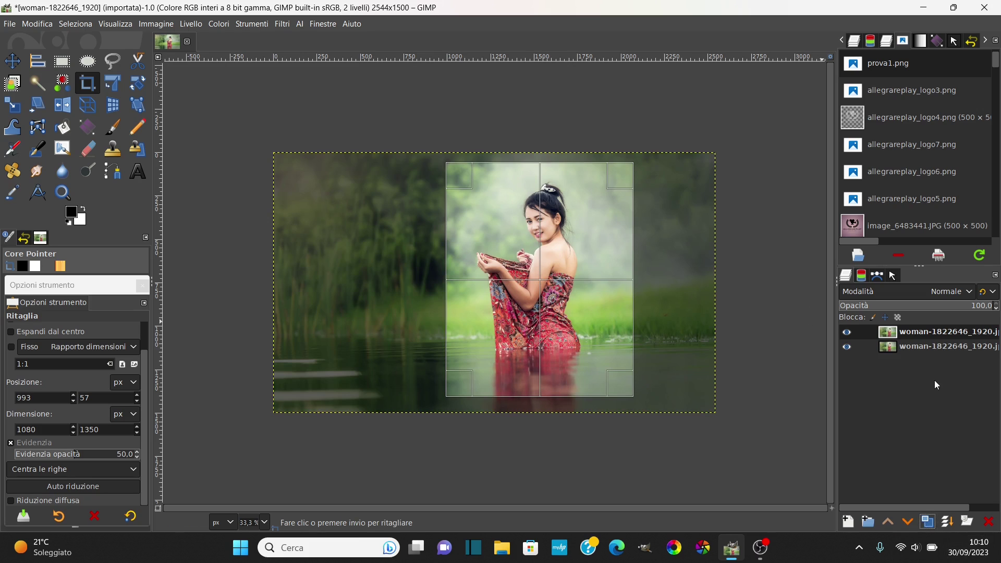
{"action": "left_click", "coordinate": [846, 347]}
{"action": "left_click_drag", "start_coordinate": [543, 279], "coordinate": [544, 281]}
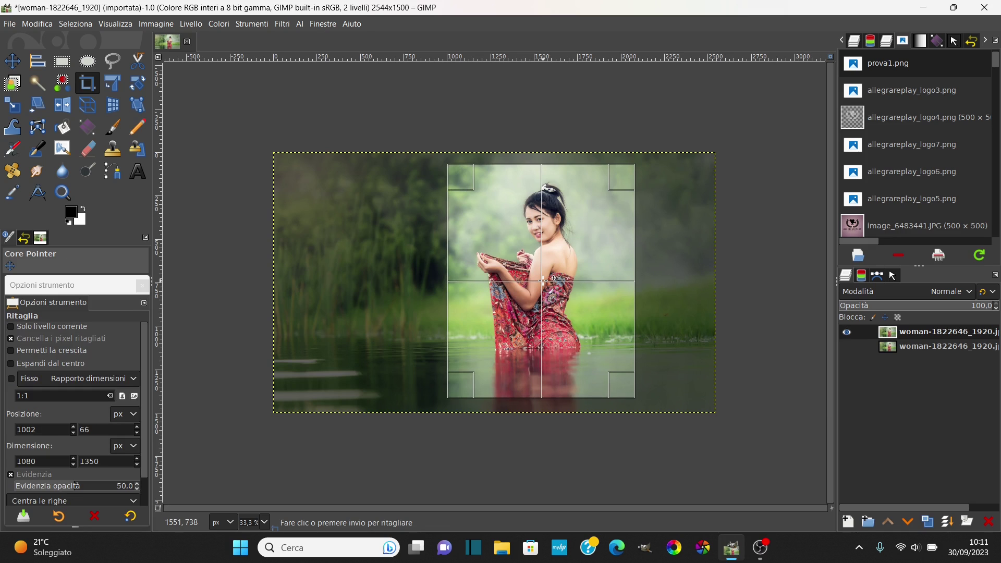
{"action": "left_click", "coordinate": [542, 280]}
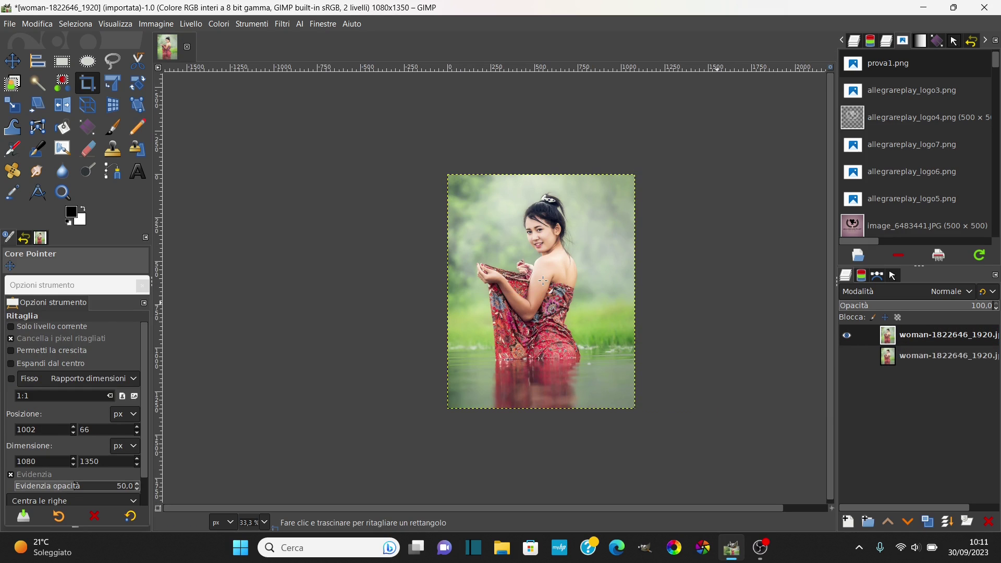
{"action": "scroll", "coordinate": [588, 245], "scroll_direction": "up", "scroll_amount": 1, "text": "ctrl"}
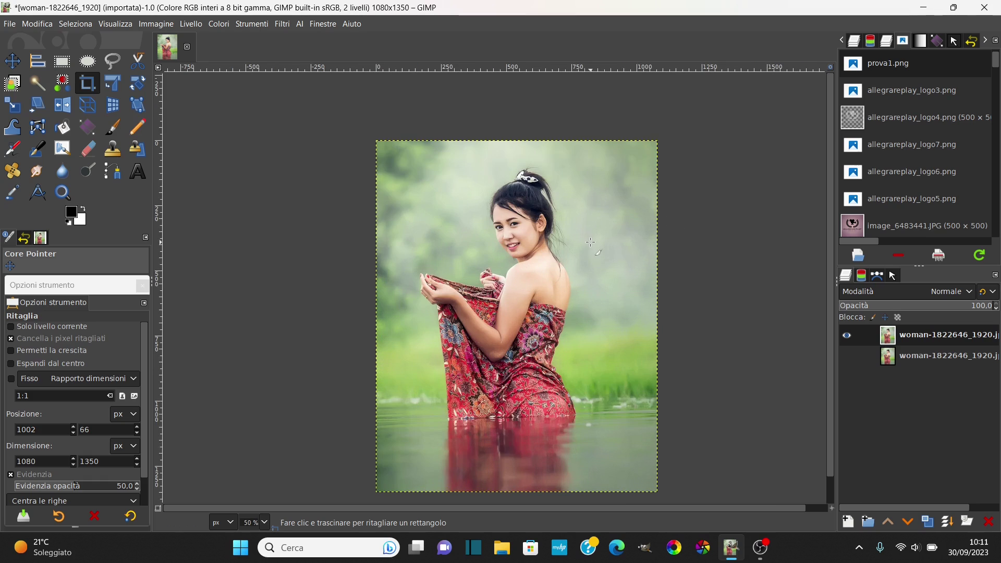
{"action": "scroll", "coordinate": [587, 247], "scroll_direction": "down", "scroll_amount": 1}
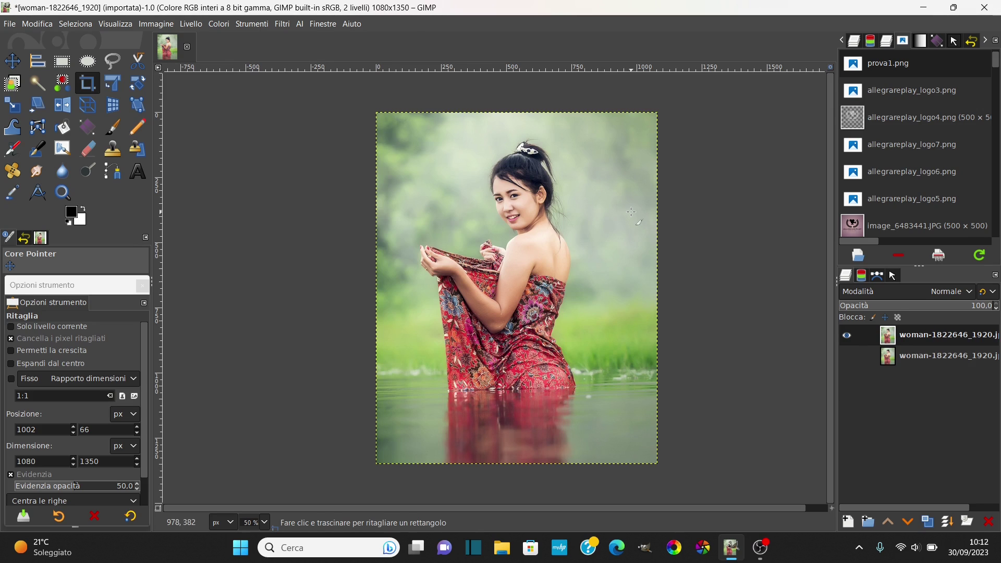
{"action": "scroll", "coordinate": [630, 212], "scroll_direction": "down", "scroll_amount": 1}
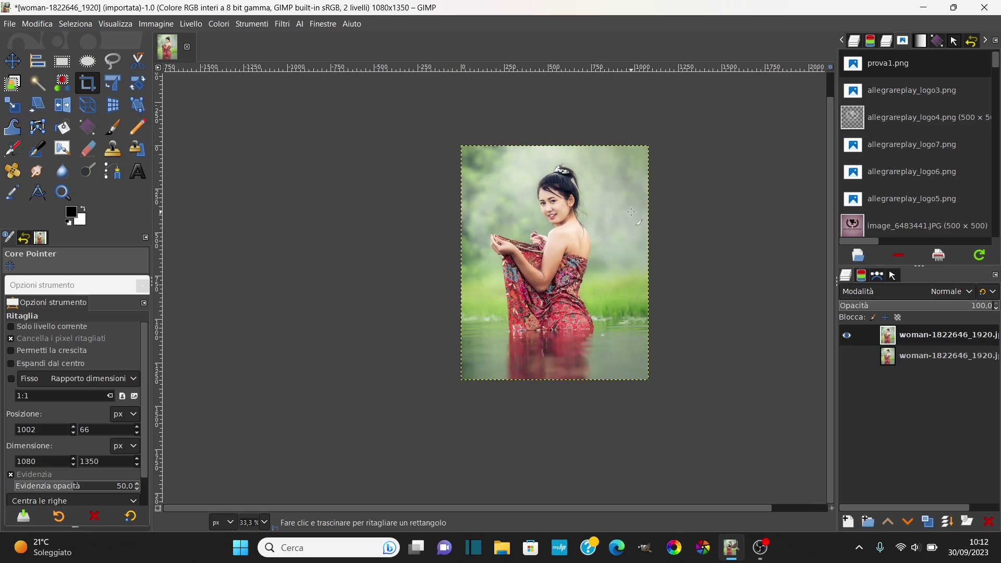
{"action": "scroll", "coordinate": [724, 169], "scroll_direction": "up", "scroll_amount": 1}
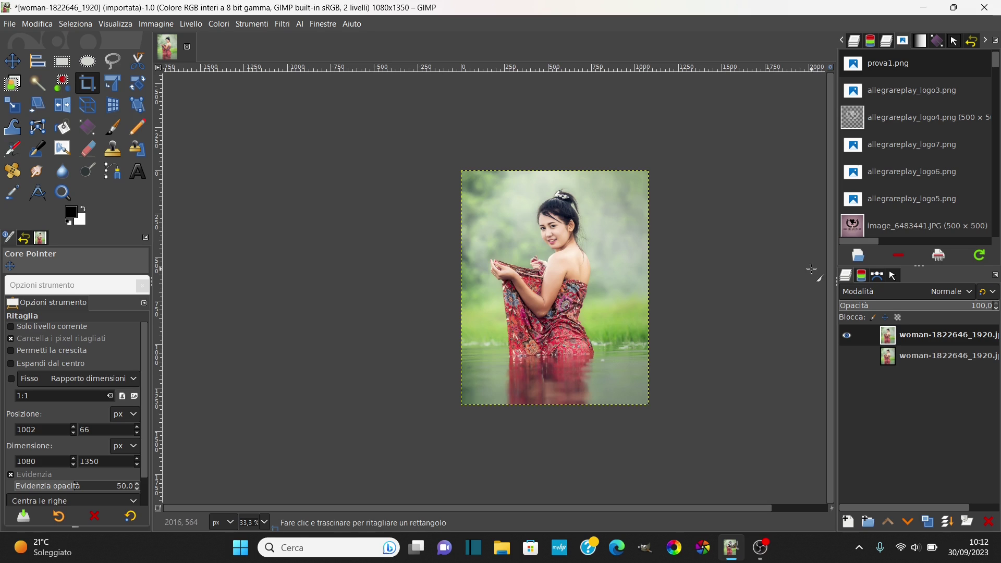
Resize the canvas to 1500×1500 px with the cropped photo centred on it.
{"action": "left_click", "coordinate": [154, 24]}
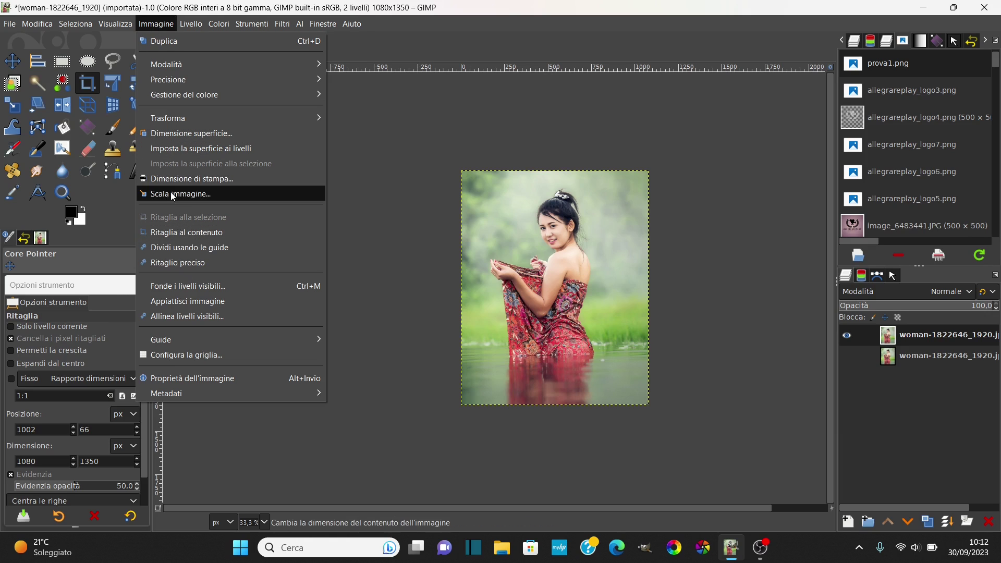
{"action": "left_click", "coordinate": [176, 134]}
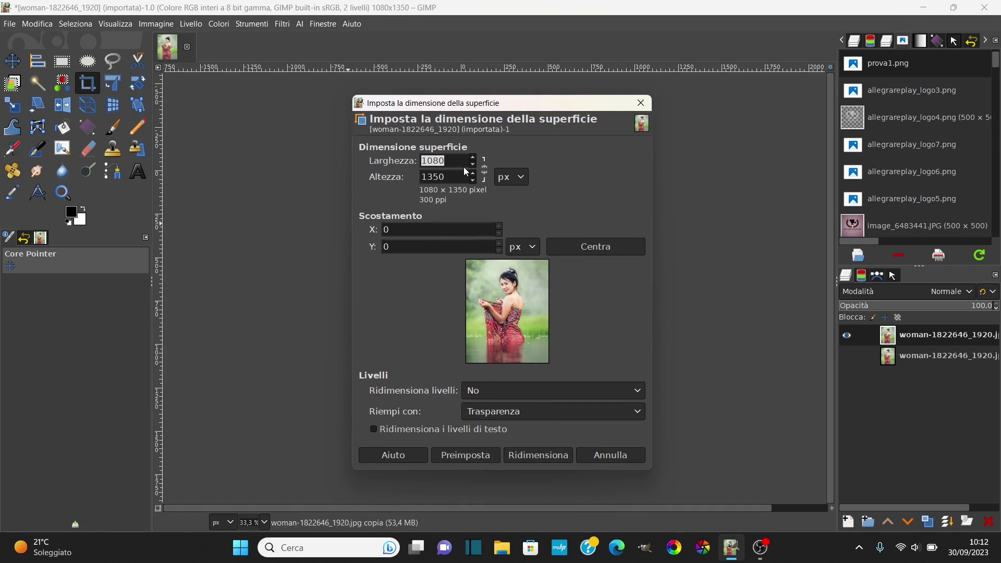
{"action": "key", "text": "Tab"}
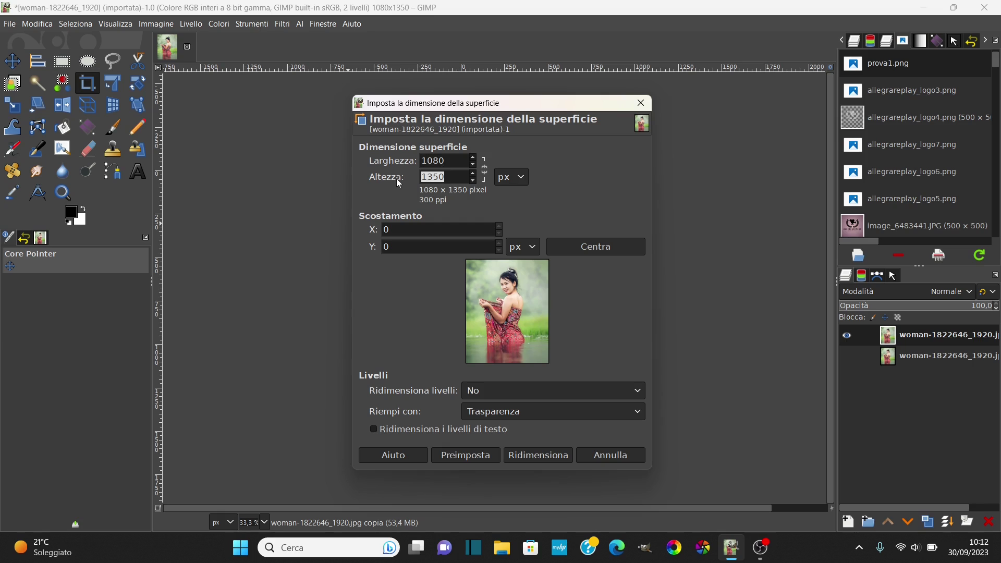
{"action": "type", "text": "1500"}
{"action": "left_click", "coordinate": [454, 165]}
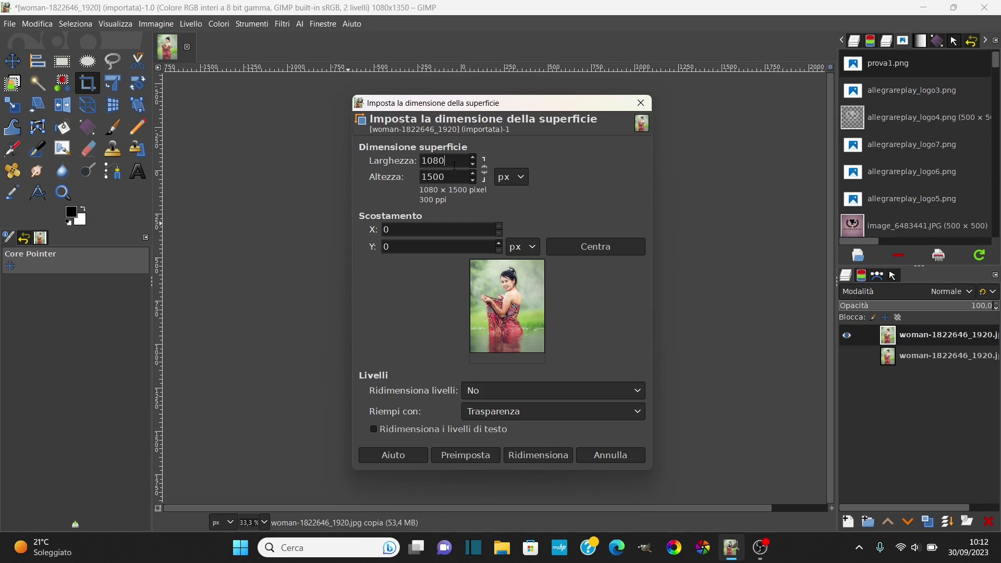
{"action": "left_click_drag", "start_coordinate": [458, 161], "coordinate": [402, 161]}
{"action": "type", "text": "1500"}
{"action": "left_click", "coordinate": [591, 248]}
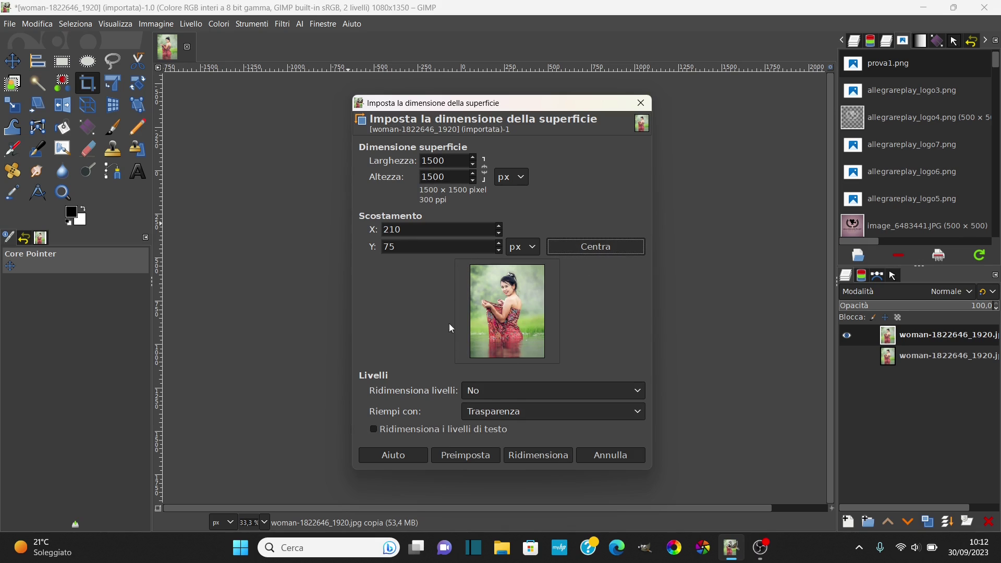
{"action": "left_click", "coordinate": [545, 458]}
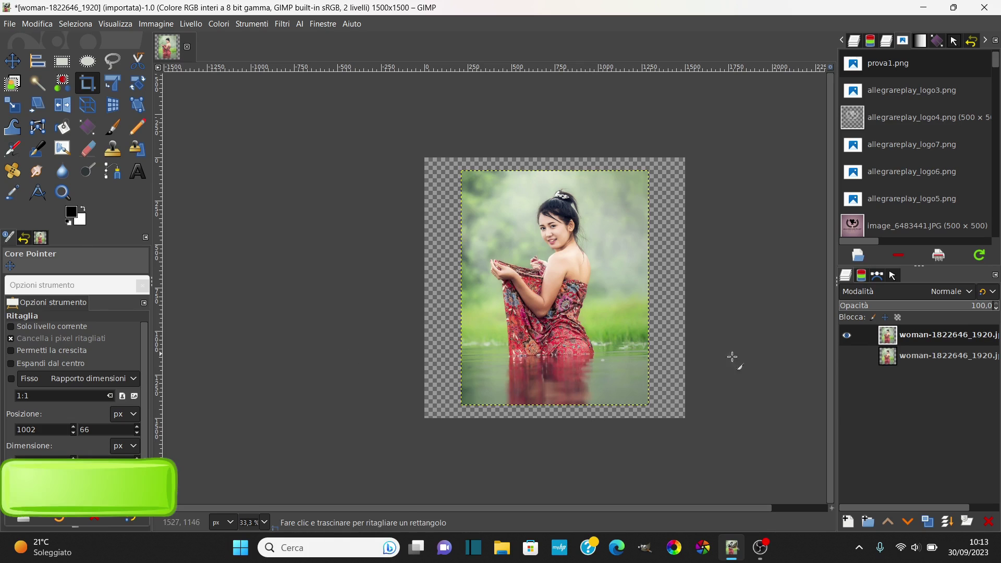
Create a layer named 'bianco', move it below the top photo, and fill it white.
{"action": "left_click", "coordinate": [848, 521]}
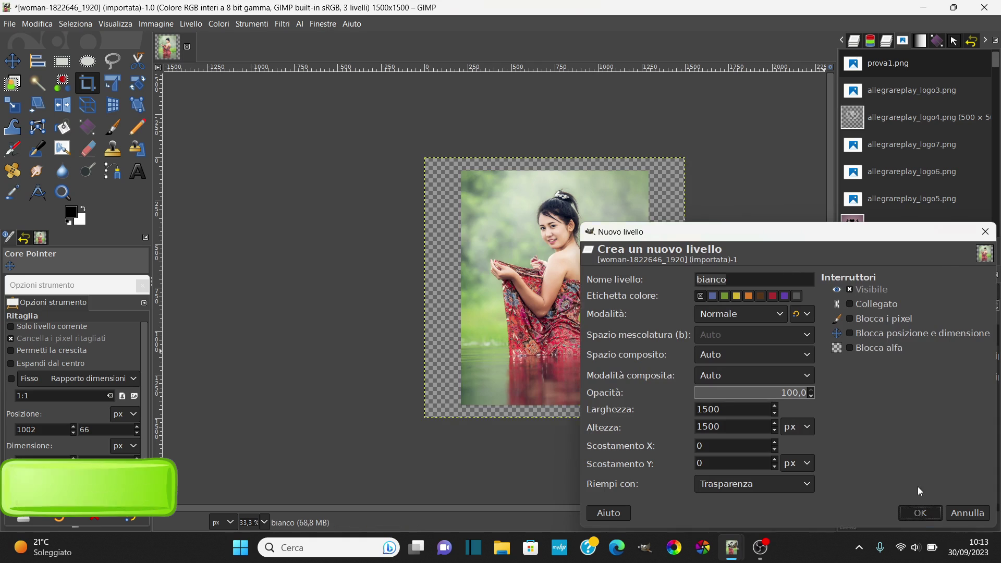
{"action": "key", "text": "Return"}
{"action": "left_click_drag", "start_coordinate": [905, 336], "coordinate": [911, 359]}
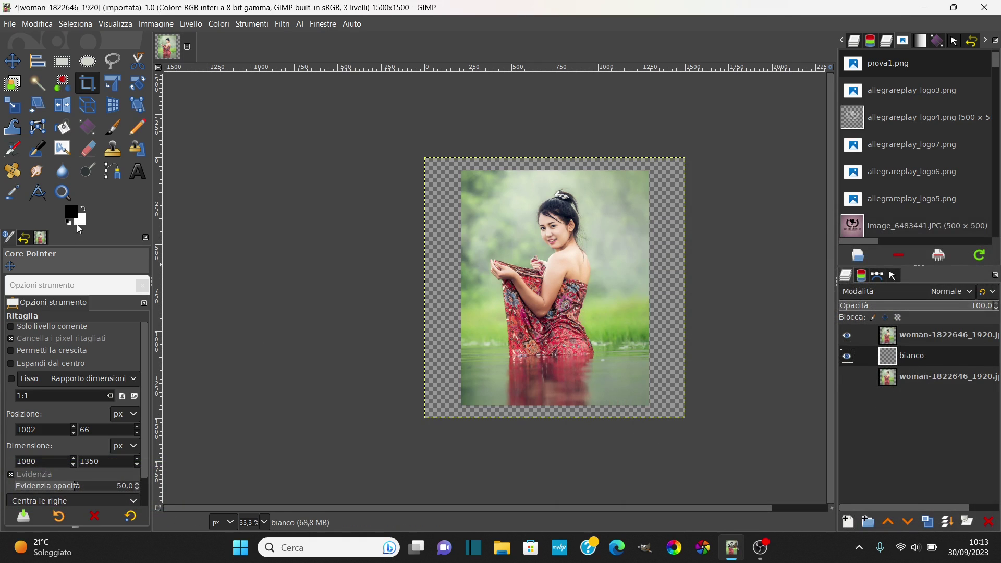
{"action": "left_click_drag", "start_coordinate": [77, 224], "coordinate": [420, 244]}
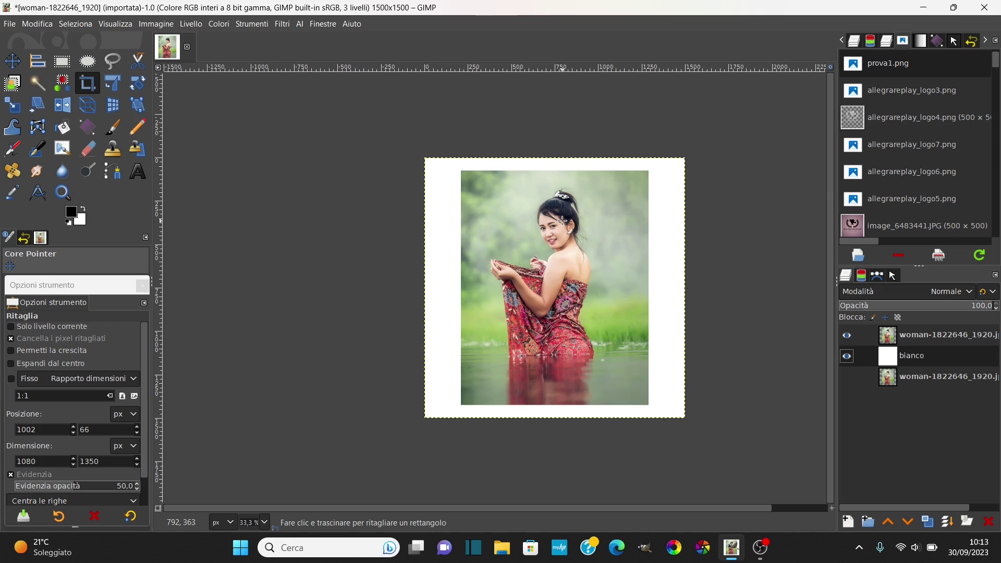
{"action": "scroll", "coordinate": [583, 245], "scroll_direction": "up", "scroll_amount": 1}
{"action": "scroll", "coordinate": [582, 246], "scroll_direction": "up", "scroll_amount": 1}
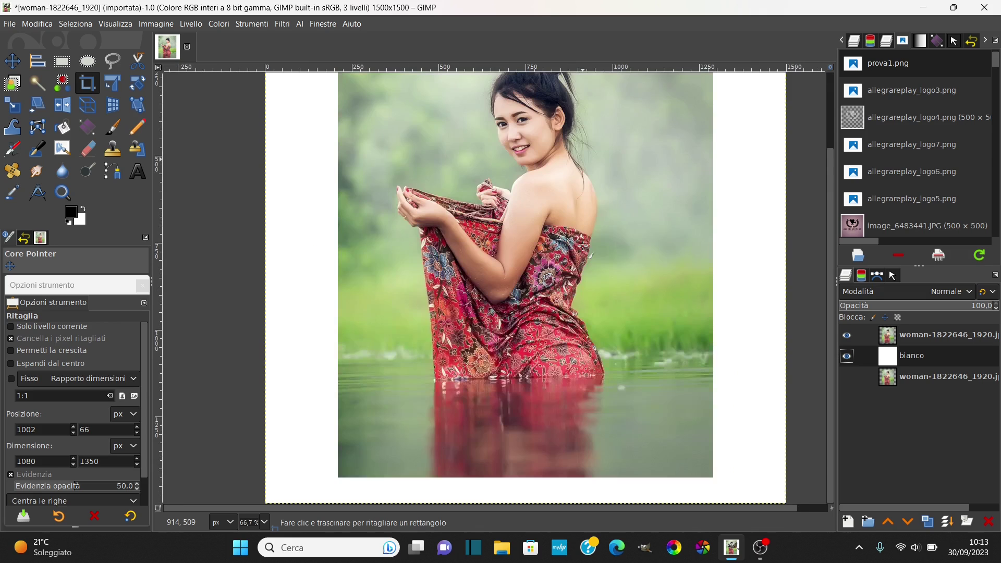
{"action": "scroll", "coordinate": [583, 246], "scroll_direction": "down", "scroll_amount": 1}
{"action": "scroll", "coordinate": [465, 158], "scroll_direction": "up", "scroll_amount": 1}
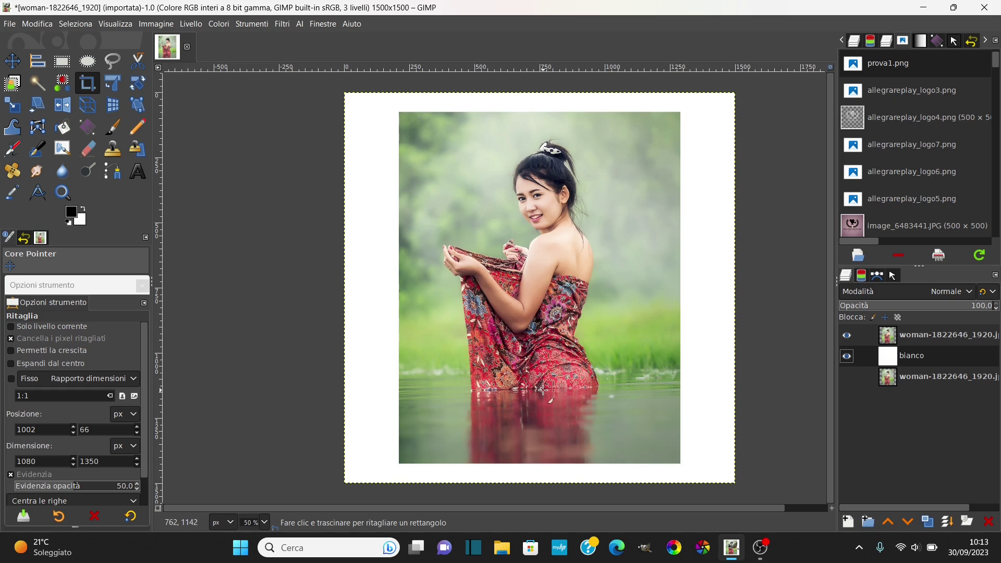
{"action": "scroll", "coordinate": [568, 384], "scroll_direction": "up", "scroll_amount": 1}
{"action": "key", "text": "ctrl+z"}
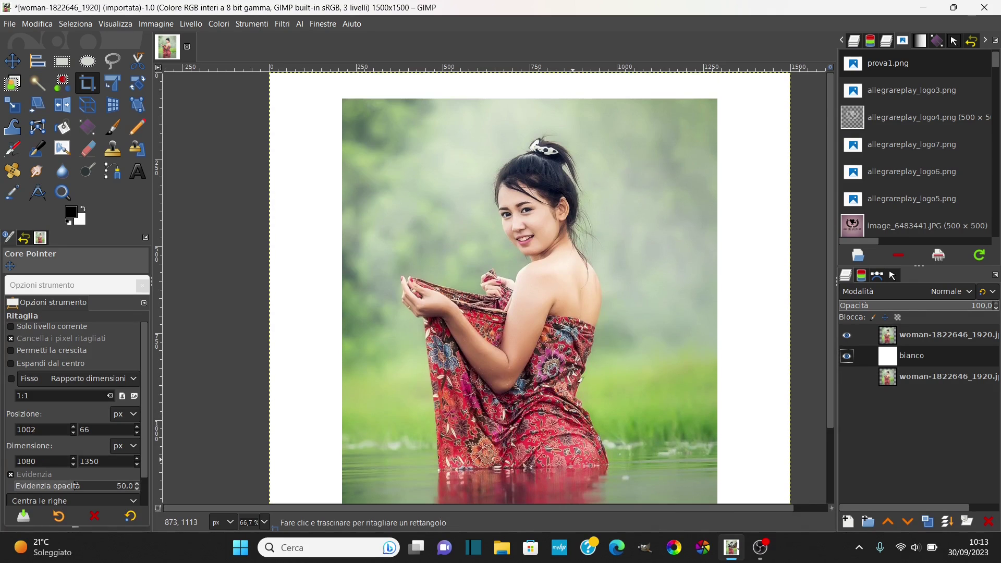
{"action": "key", "text": "ctrl+z"}
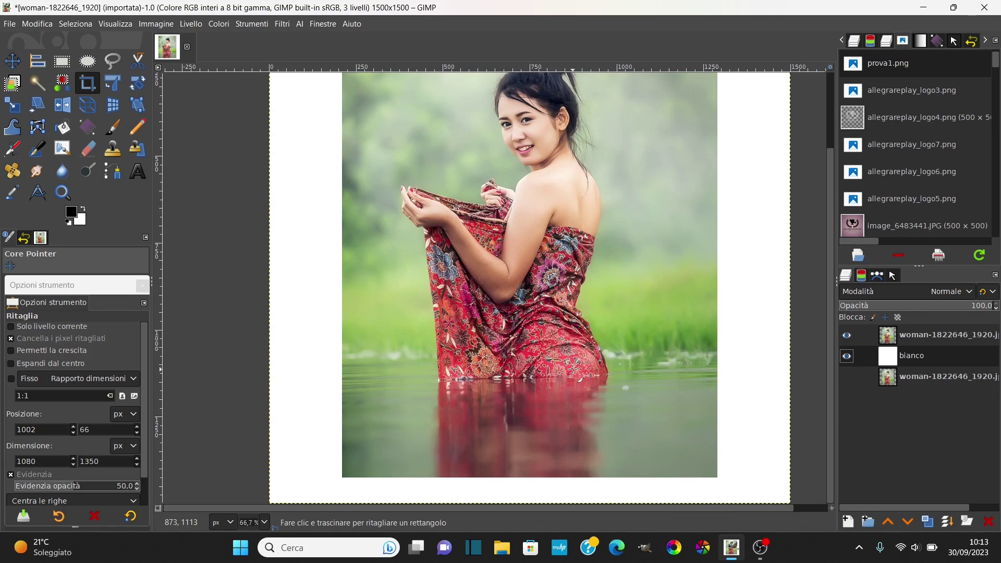
{"action": "key", "text": "ctrl+y"}
{"action": "key", "text": "ctrl+z"}
{"action": "key", "text": "ctrl+y"}
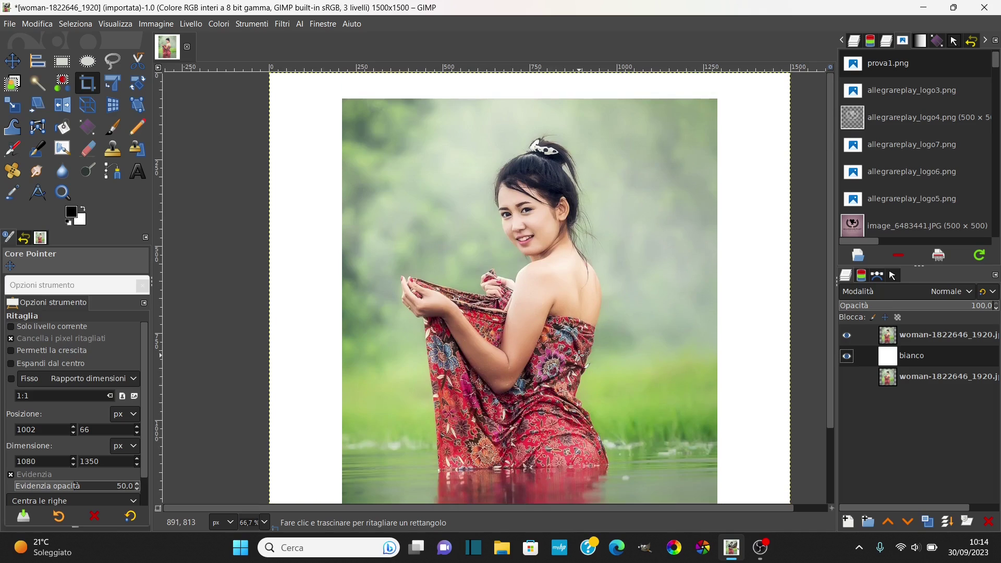
{"action": "scroll", "coordinate": [578, 355], "scroll_direction": "down", "scroll_amount": 1, "text": "ctrl"}
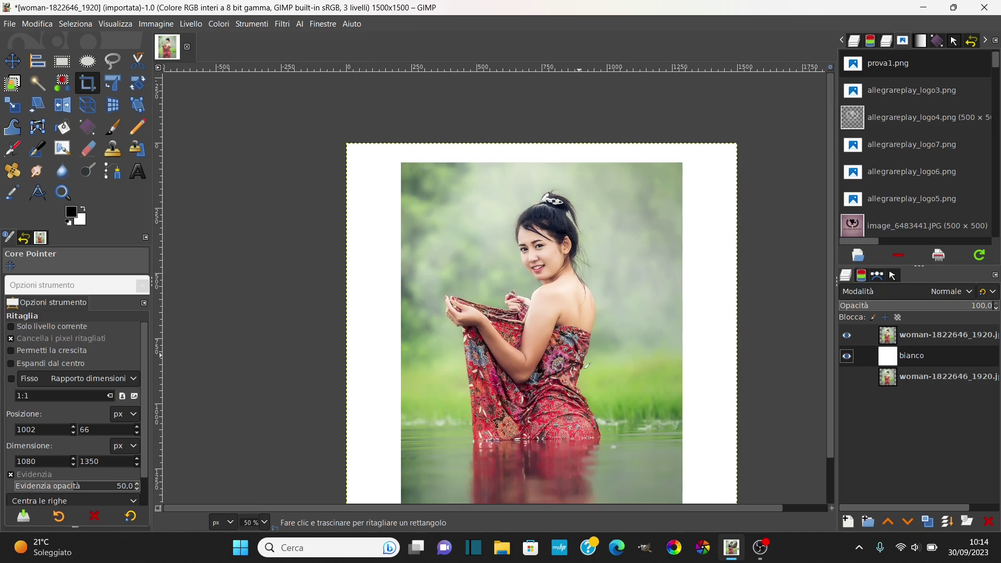
{"action": "left_click", "coordinate": [924, 335]}
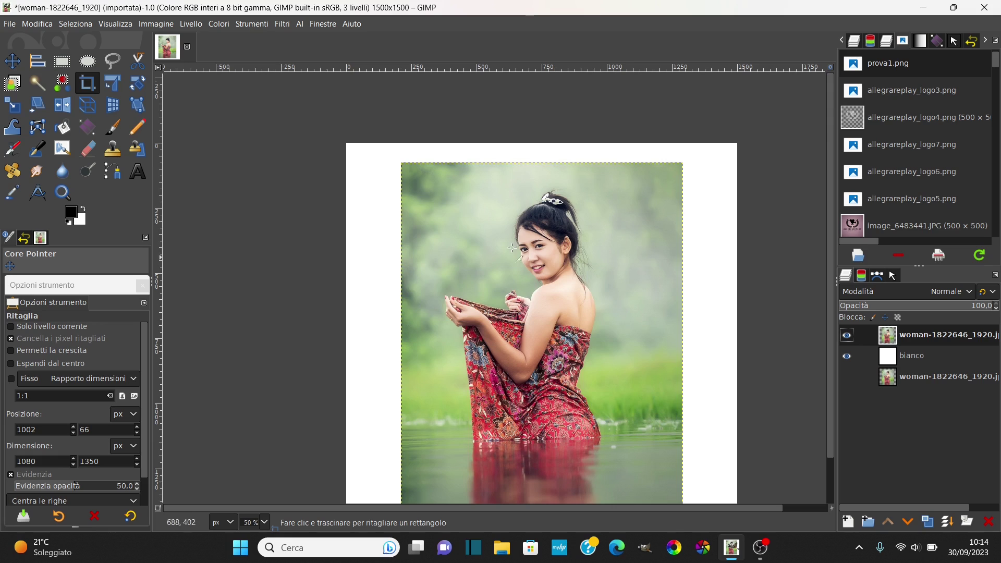
Select the top photo layer's opaque area and shrink the selection by 6 px.
{"action": "right_click", "coordinate": [915, 339]}
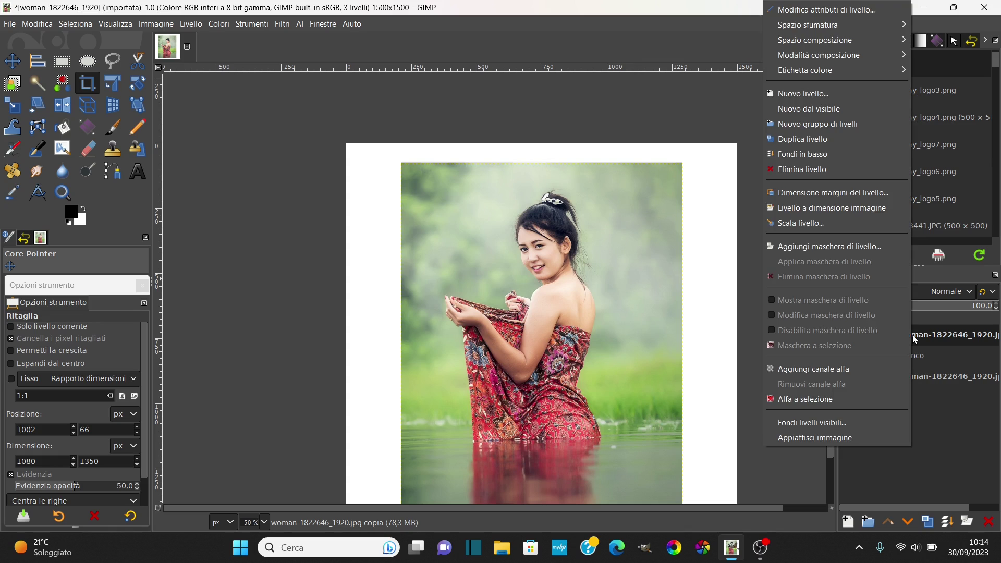
{"action": "left_click", "coordinate": [811, 399]}
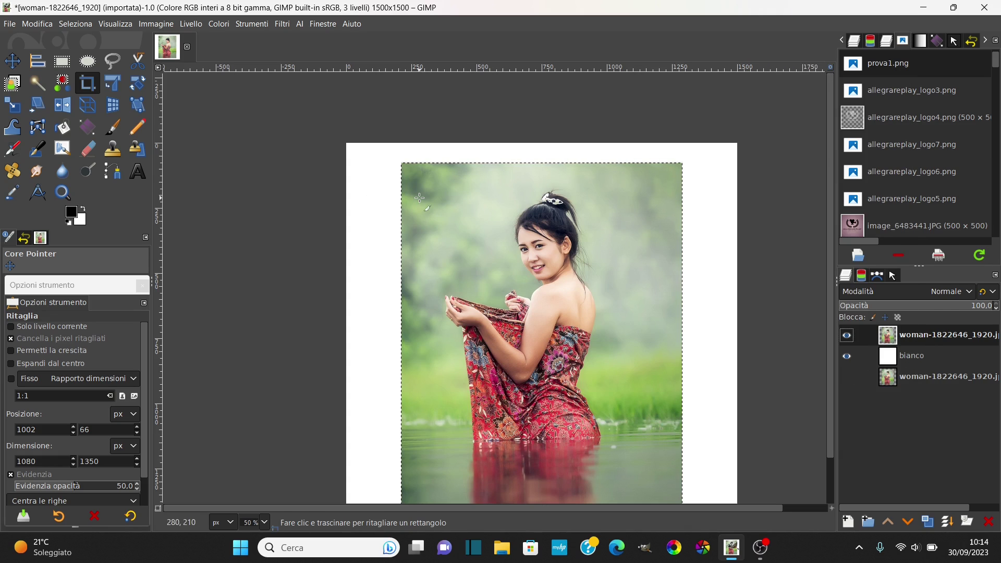
{"action": "left_click", "coordinate": [70, 22]}
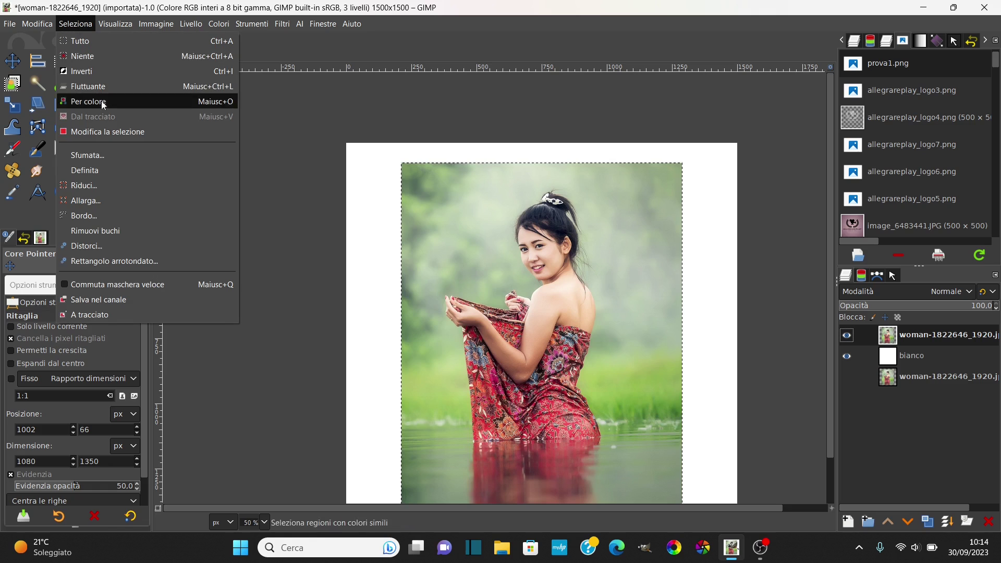
{"action": "left_click", "coordinate": [93, 187]}
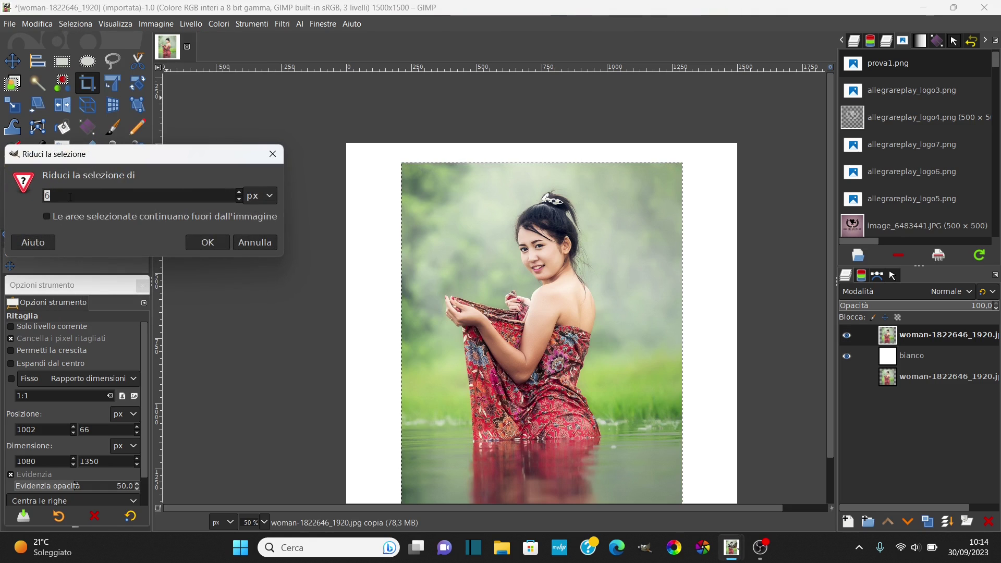
{"action": "left_click", "coordinate": [206, 242]}
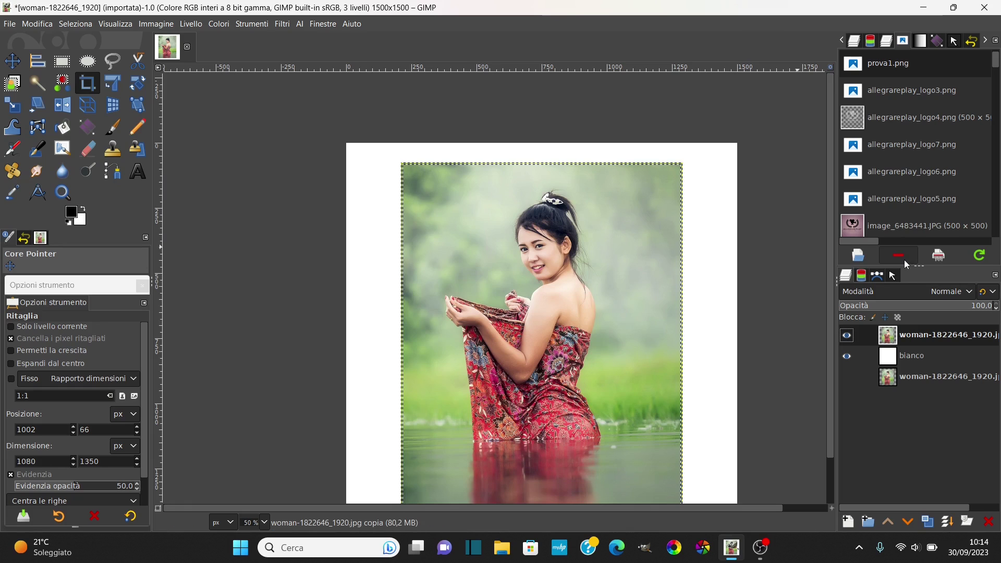
Invert the selection, fill the outer edge band with black, and clear the selection.
{"action": "left_click", "coordinate": [76, 26]}
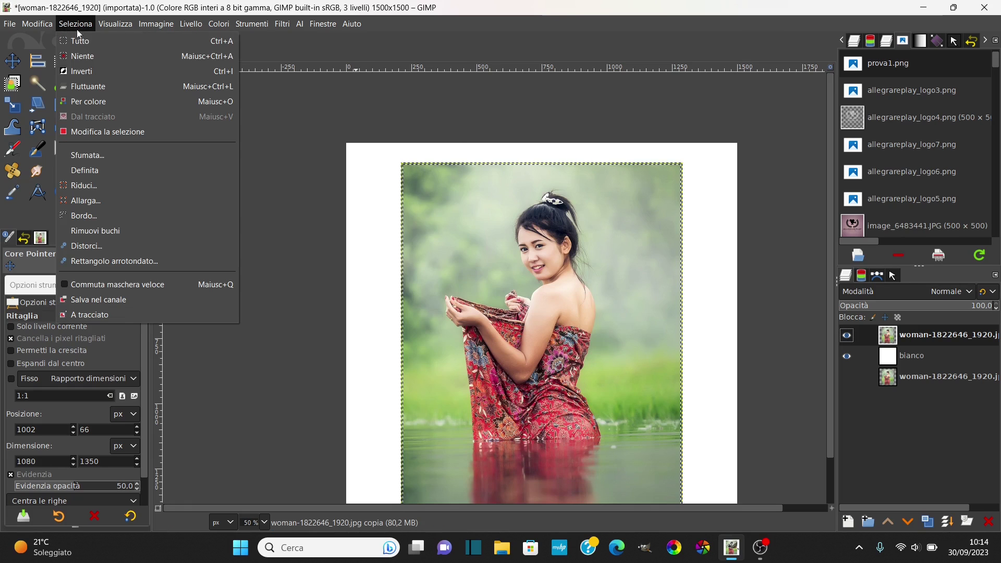
{"action": "left_click", "coordinate": [83, 71]}
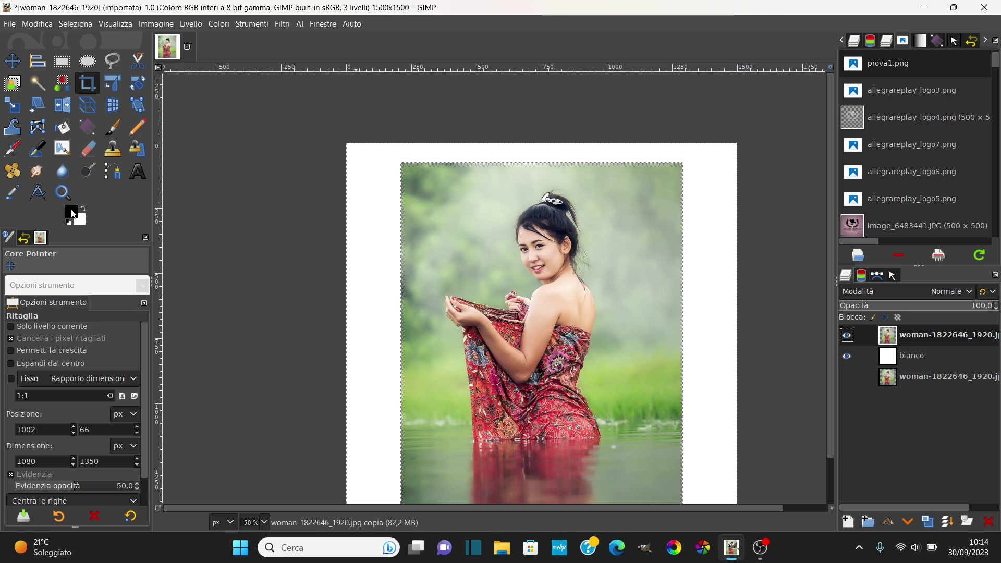
{"action": "left_click_drag", "start_coordinate": [72, 214], "coordinate": [428, 148]}
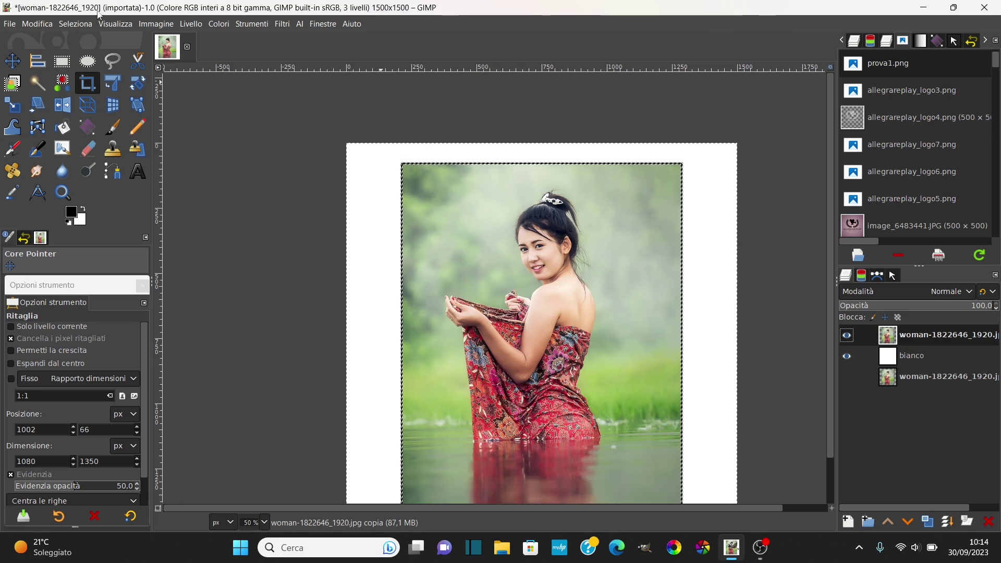
{"action": "left_click", "coordinate": [76, 24]}
{"action": "left_click", "coordinate": [125, 55]}
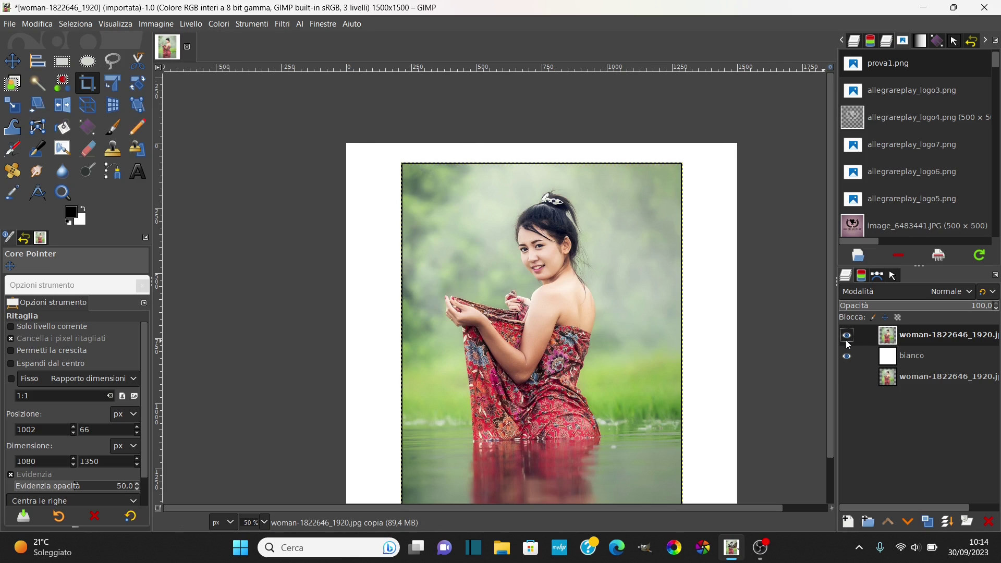
{"action": "left_click", "coordinate": [920, 359]}
{"action": "key", "text": "minus"}
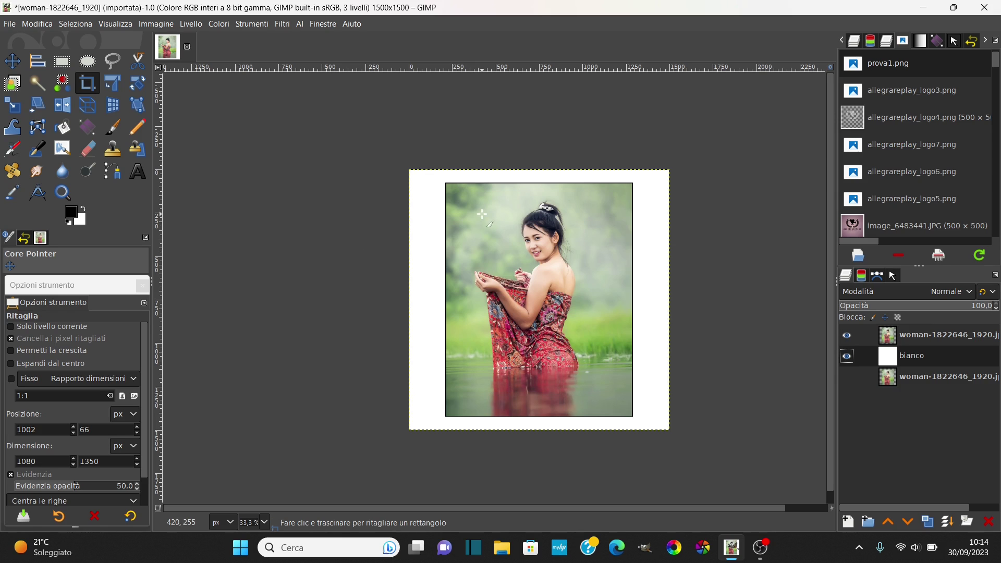
{"action": "key", "text": "1"}
{"action": "key", "text": "minus"}
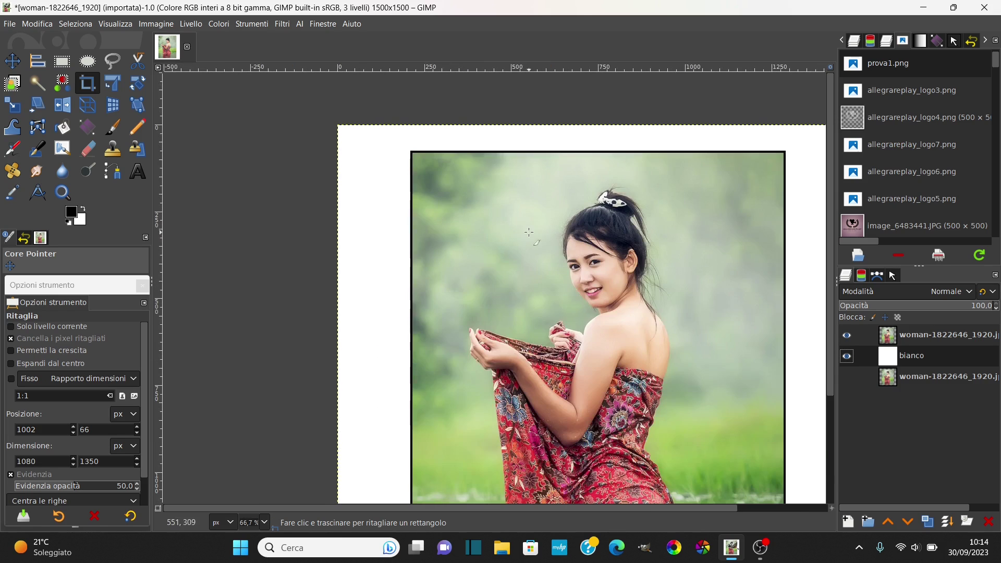
{"action": "key", "text": "minus"}
{"action": "scroll", "coordinate": [657, 319], "scroll_direction": "down", "scroll_amount": 2}
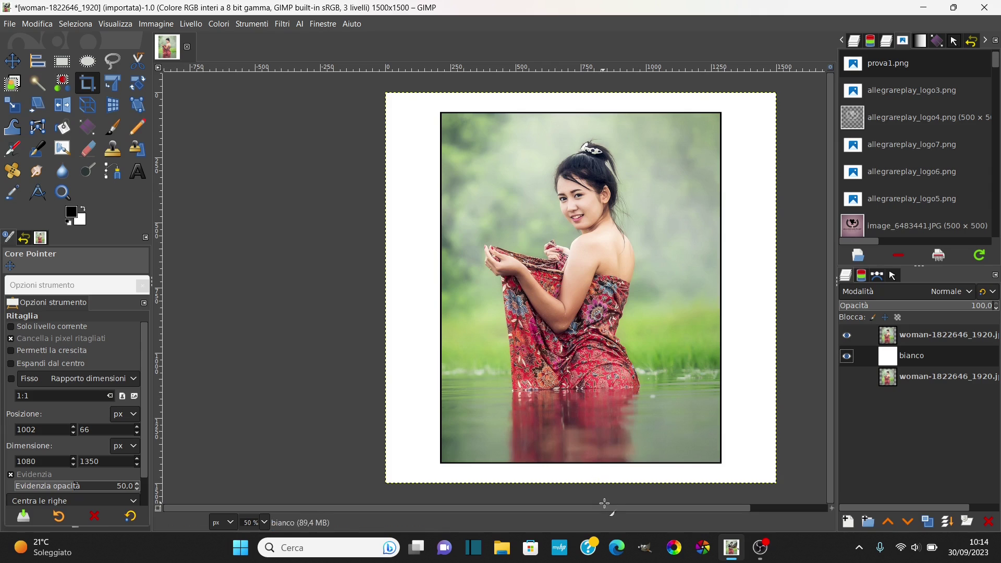
{"action": "scroll", "coordinate": [608, 505], "scroll_direction": "down", "scroll_amount": 3}
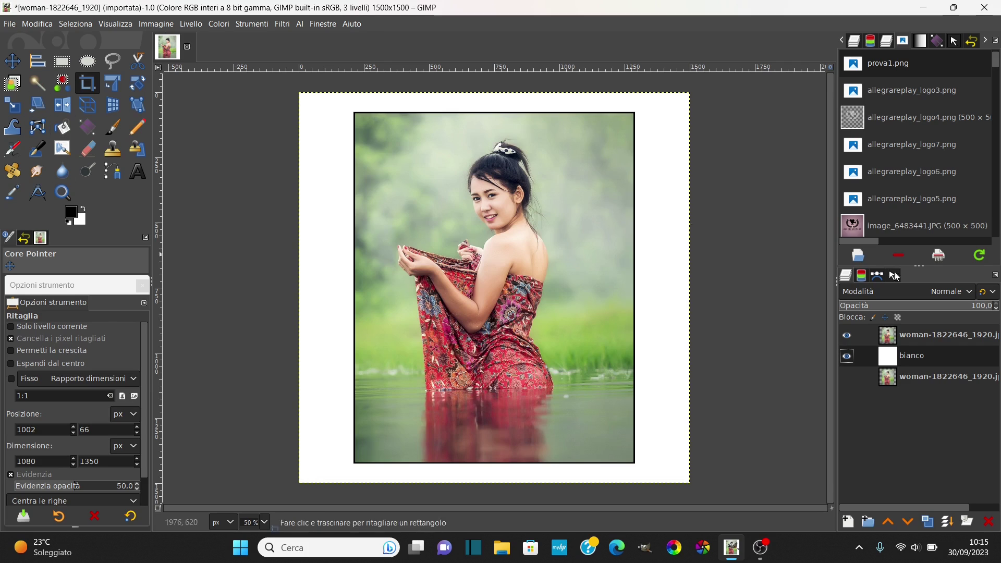
Apply Curves to the top photo layer, mapping highlight input 227 to output 255.
{"action": "left_click", "coordinate": [935, 336]}
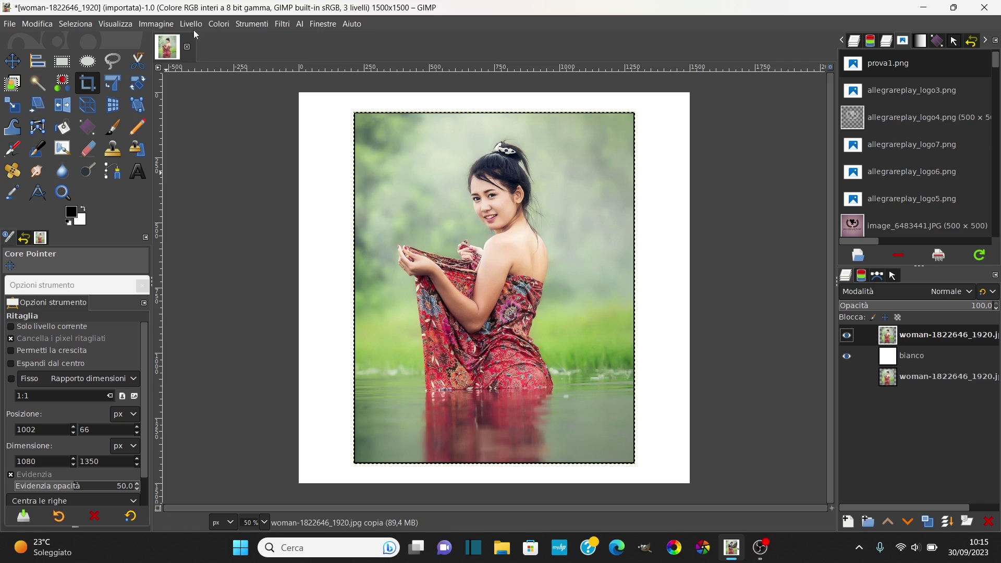
{"action": "left_click", "coordinate": [218, 24]}
{"action": "left_click", "coordinate": [239, 181]}
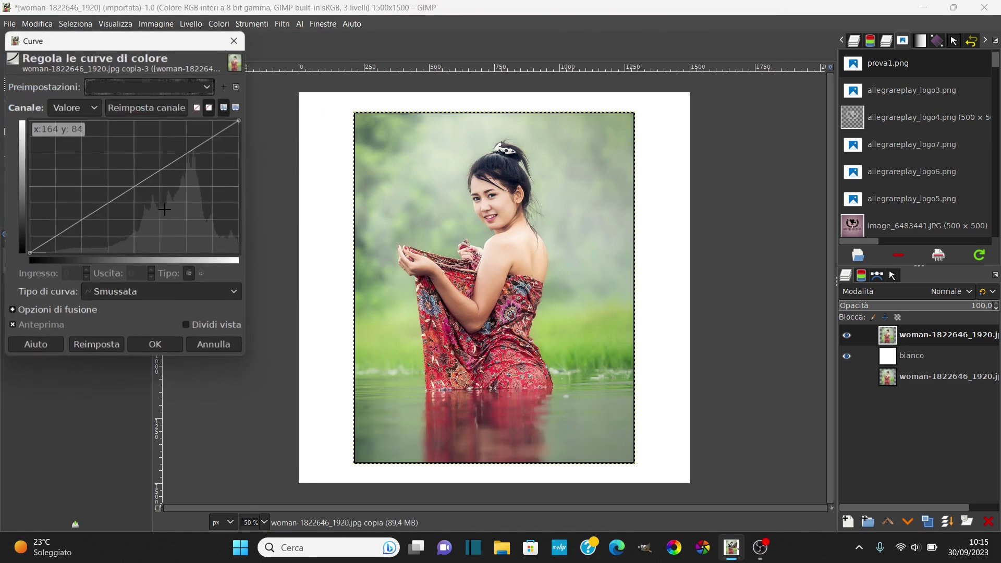
{"action": "left_click_drag", "start_coordinate": [238, 120], "coordinate": [215, 123]}
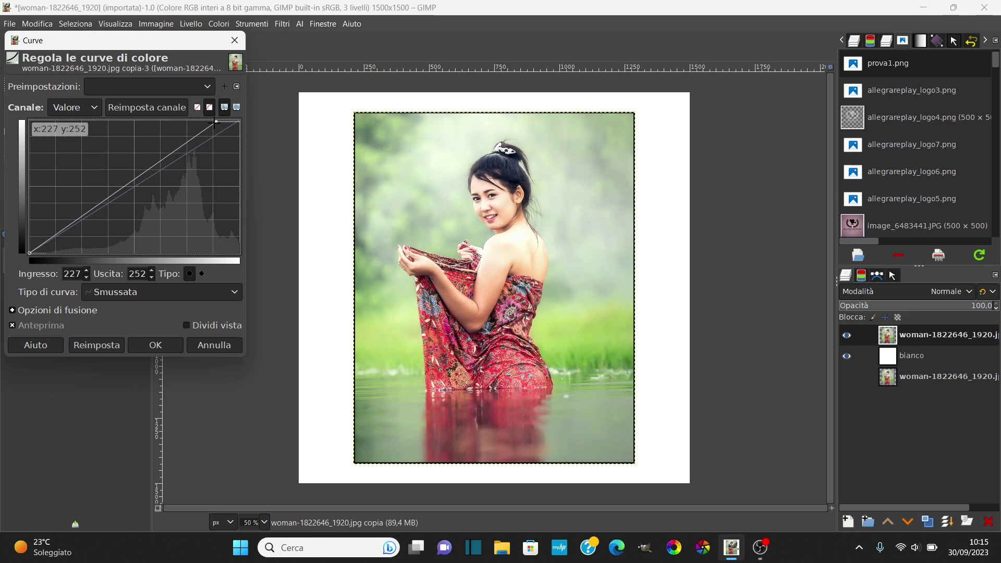
{"action": "mouse_move", "coordinate": [215, 123]}
{"action": "left_mouse_down"}
{"action": "mouse_move", "coordinate": [232, 120]}
{"action": "mouse_move", "coordinate": [215, 120]}
{"action": "left_mouse_up"}
{"action": "left_click", "coordinate": [156, 345]}
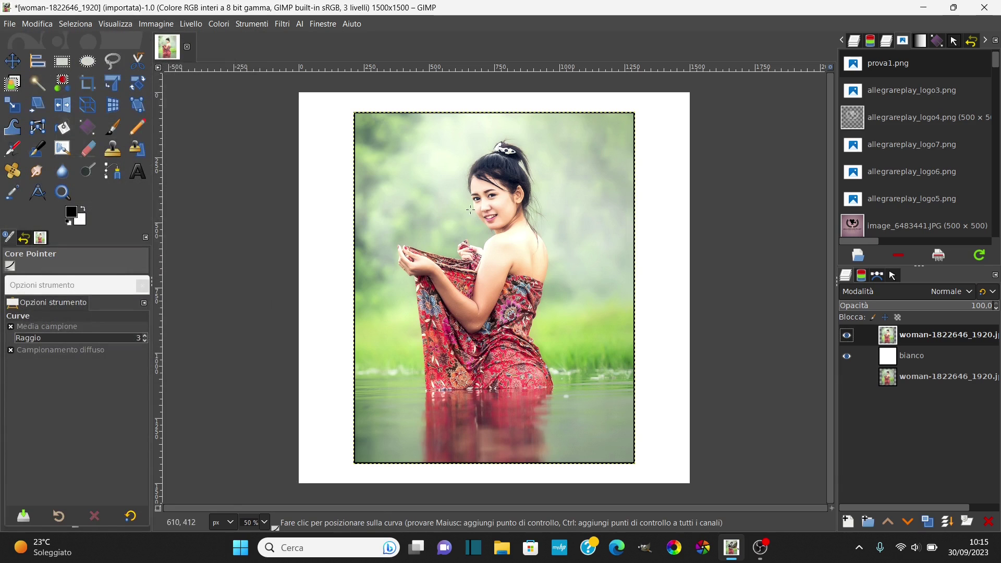
Duplicate the top photo layer.
{"action": "left_click", "coordinate": [927, 521]}
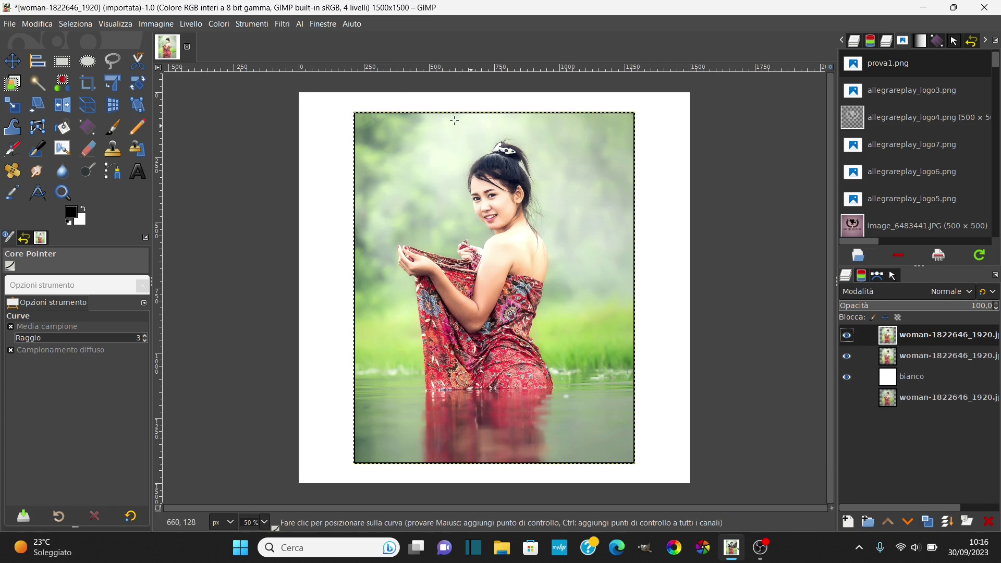
{"action": "scroll", "coordinate": [530, 220], "scroll_direction": "up", "scroll_amount": 1}
{"action": "scroll", "coordinate": [531, 220], "scroll_direction": "up", "scroll_amount": 1}
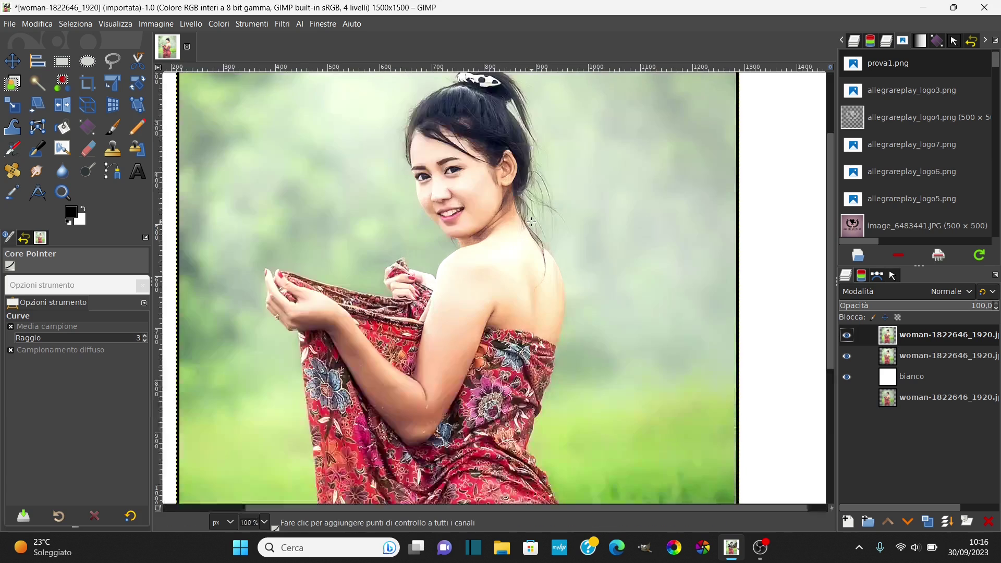
{"action": "scroll", "coordinate": [530, 220], "scroll_direction": "up", "scroll_amount": 2}
Sharpen the copy with Unsharp Mask, radius 1.777 and amount 0.436, checked in split preview.
{"action": "left_click", "coordinate": [282, 24]}
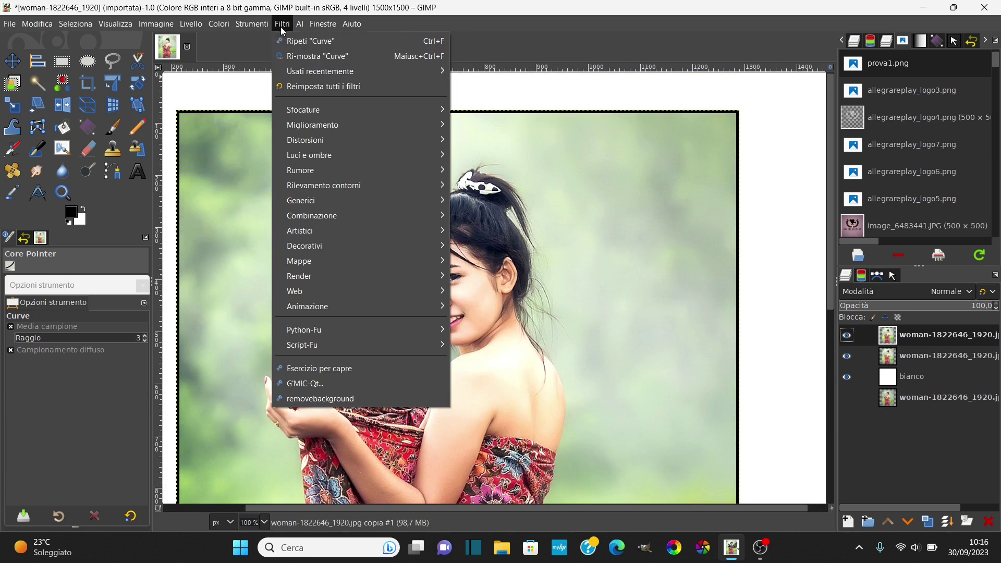
{"action": "mouse_move", "coordinate": [311, 124]}
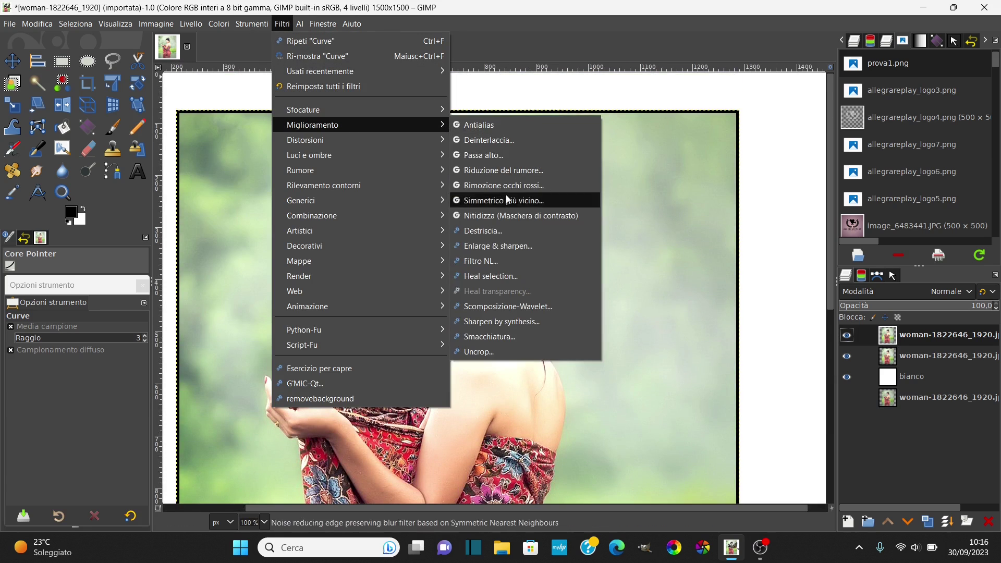
{"action": "left_click", "coordinate": [508, 200]}
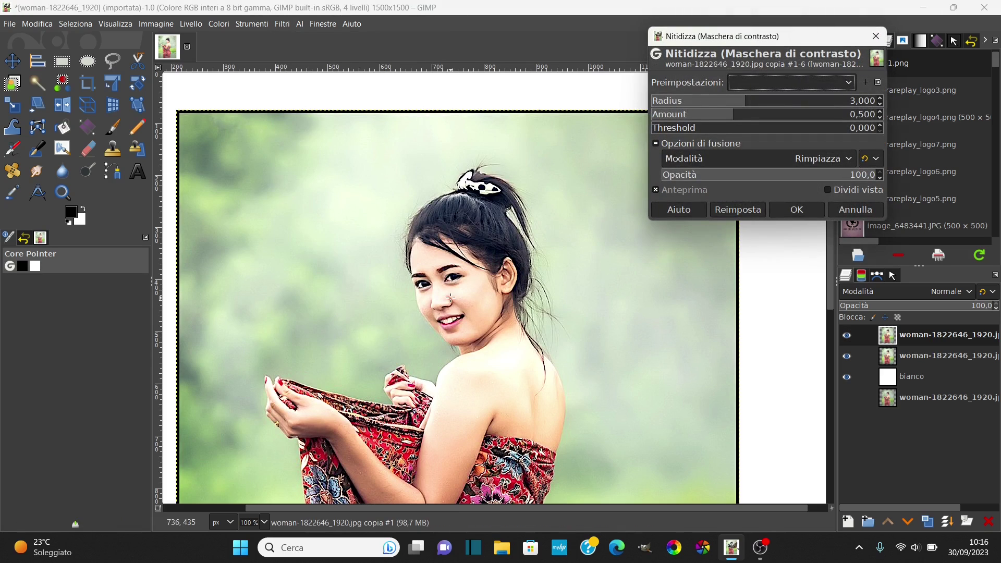
{"action": "left_click", "coordinate": [731, 102]}
{"action": "left_click_drag", "start_coordinate": [734, 122], "coordinate": [730, 116]}
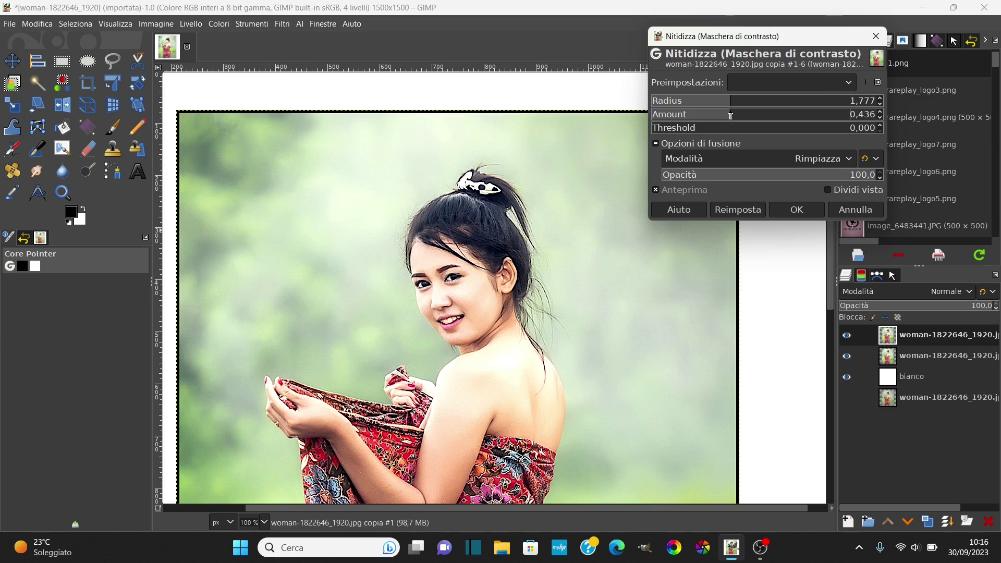
{"action": "left_click", "coordinate": [827, 190]}
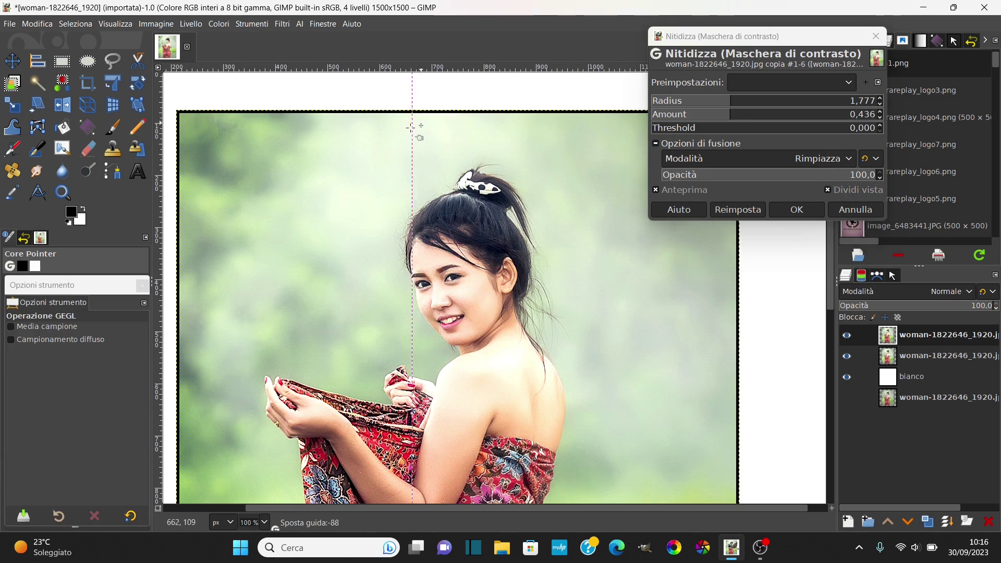
{"action": "mouse_move", "coordinate": [458, 121]}
{"action": "left_mouse_down"}
{"action": "mouse_move", "coordinate": [447, 116]}
{"action": "mouse_move", "coordinate": [511, 115]}
{"action": "mouse_move", "coordinate": [424, 116]}
{"action": "mouse_move", "coordinate": [547, 116]}
{"action": "mouse_move", "coordinate": [368, 114]}
{"action": "mouse_move", "coordinate": [554, 128]}
{"action": "mouse_move", "coordinate": [424, 127]}
{"action": "mouse_move", "coordinate": [616, 130]}
{"action": "mouse_move", "coordinate": [532, 151]}
{"action": "mouse_move", "coordinate": [551, 157]}
{"action": "left_mouse_up"}
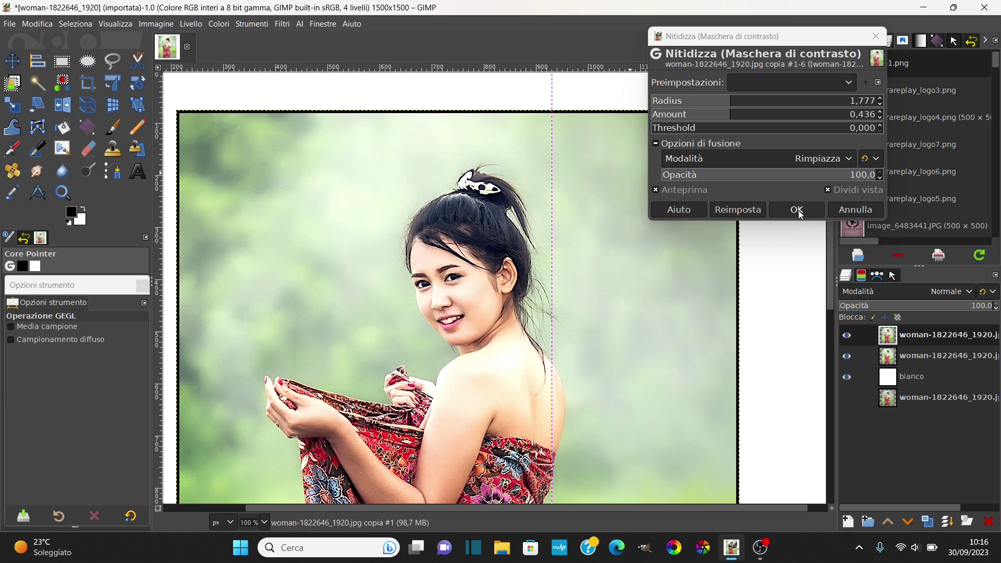
{"action": "left_click", "coordinate": [798, 210]}
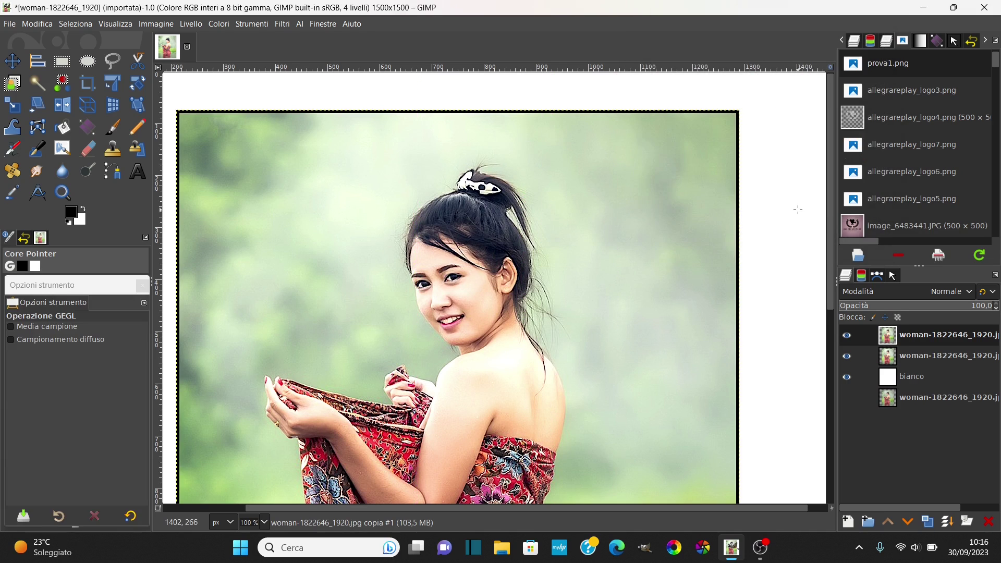
{"action": "scroll", "coordinate": [480, 285], "scroll_direction": "down", "scroll_amount": 2, "text": "ctrl"}
{"action": "scroll", "coordinate": [481, 285], "scroll_direction": "down", "scroll_amount": 2}
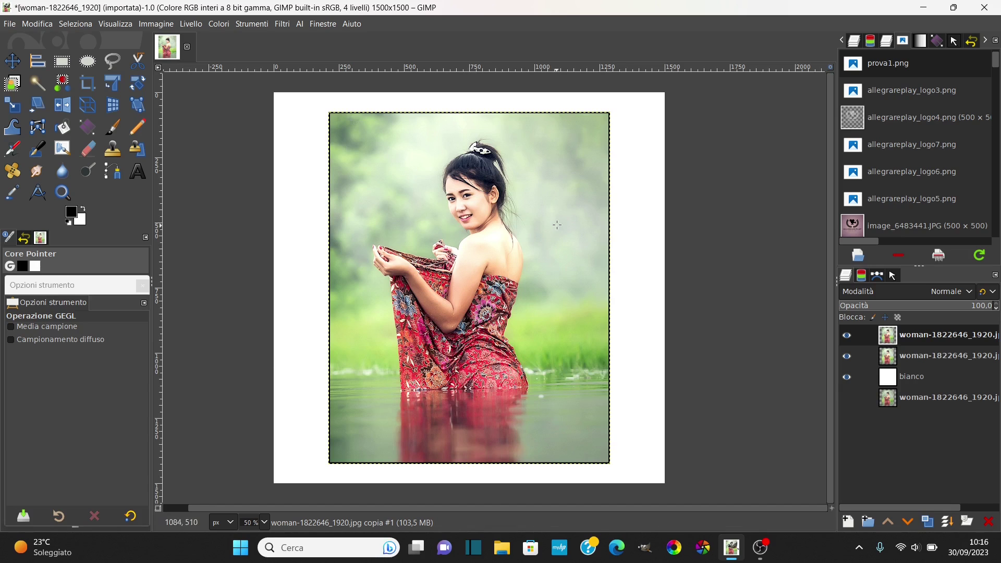
{"action": "scroll", "coordinate": [569, 414], "scroll_direction": "up", "scroll_amount": 1}
{"action": "scroll", "coordinate": [567, 412], "scroll_direction": "up", "scroll_amount": 1}
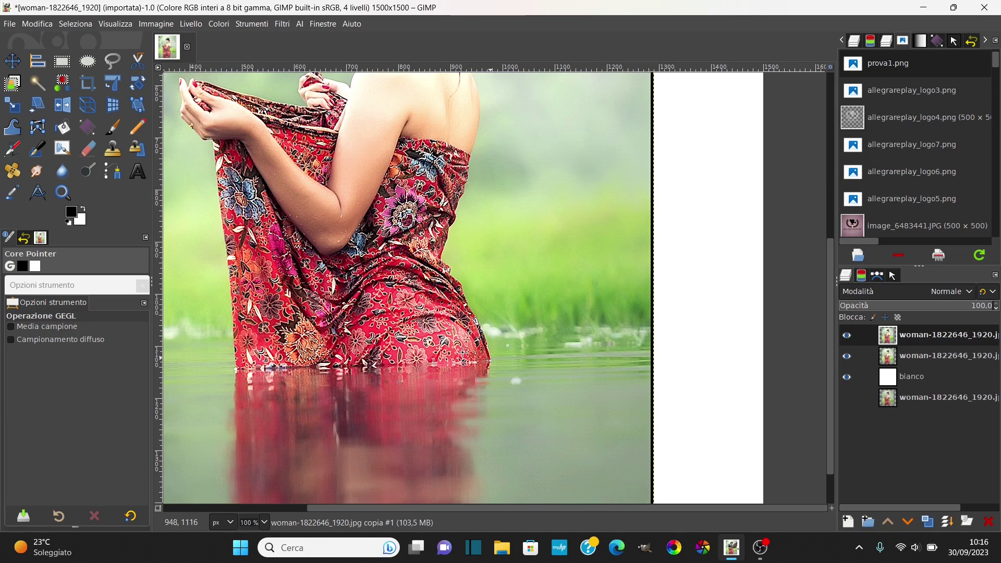
{"action": "scroll", "coordinate": [463, 352], "scroll_direction": "down", "scroll_amount": 2}
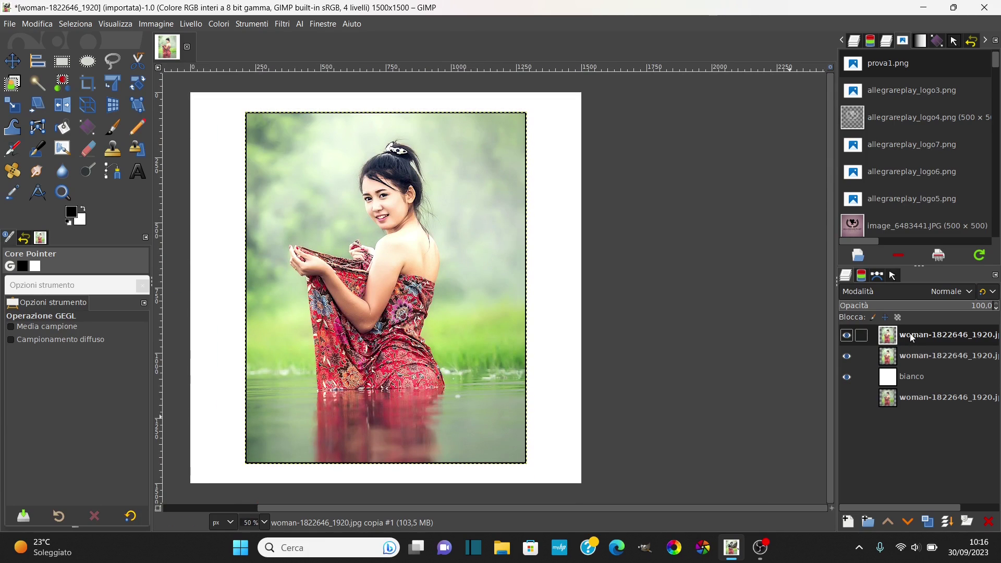
Attach a 'Bianco (opacità completa)' layer mask to the sharpened top layer.
{"action": "right_click", "coordinate": [912, 339]}
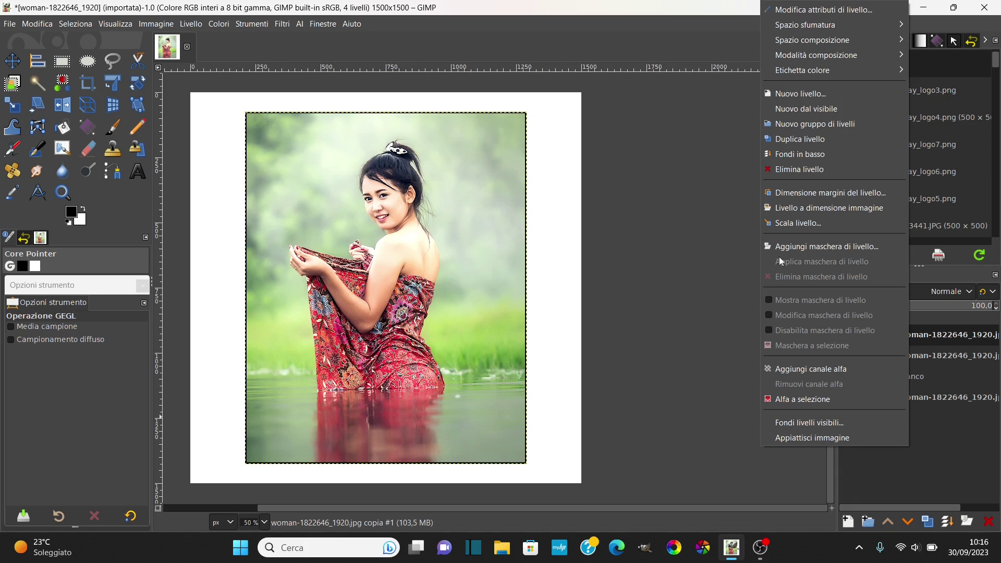
{"action": "left_click", "coordinate": [818, 245]}
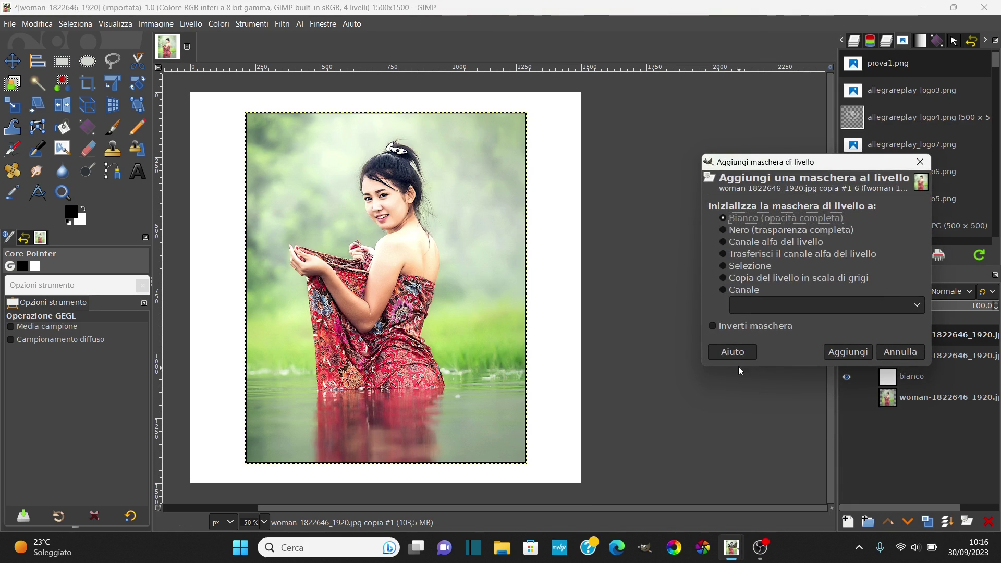
{"action": "left_click", "coordinate": [855, 353]}
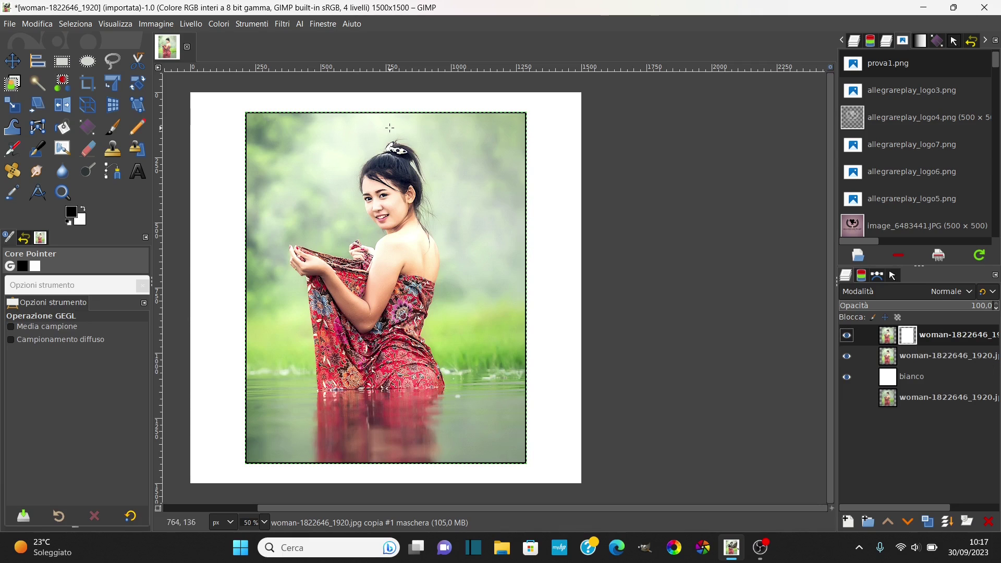
Paint the layer mask black over the background with a size-294 paintbrush.
{"action": "left_click", "coordinate": [113, 126]}
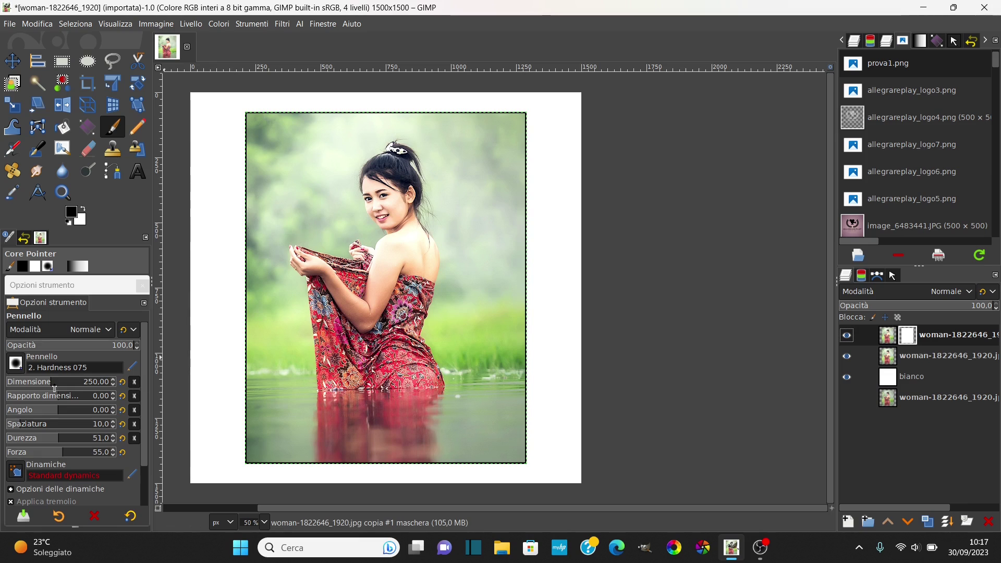
{"action": "left_click_drag", "start_coordinate": [54, 388], "coordinate": [59, 389]}
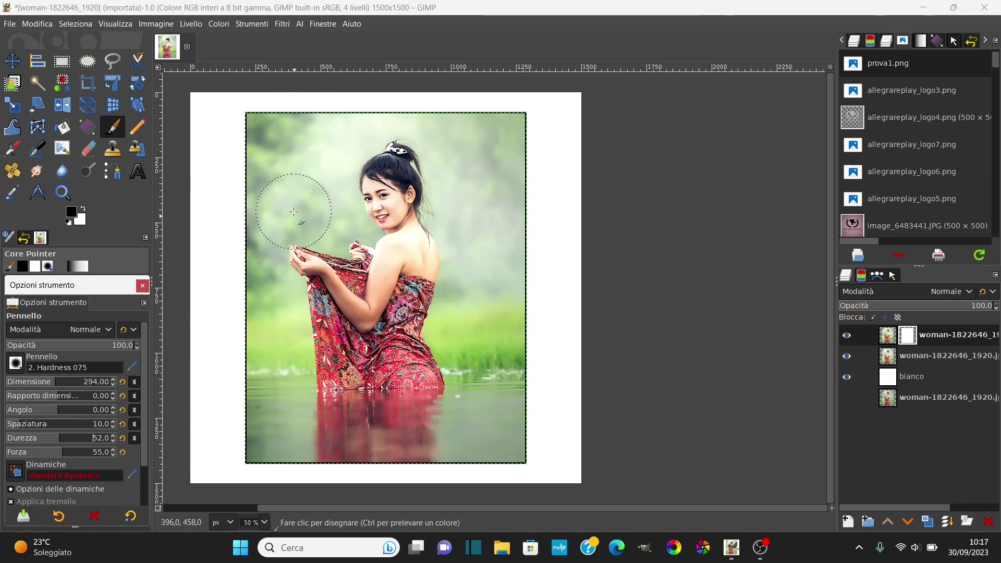
{"action": "left_click_drag", "start_coordinate": [274, 189], "coordinate": [303, 166]}
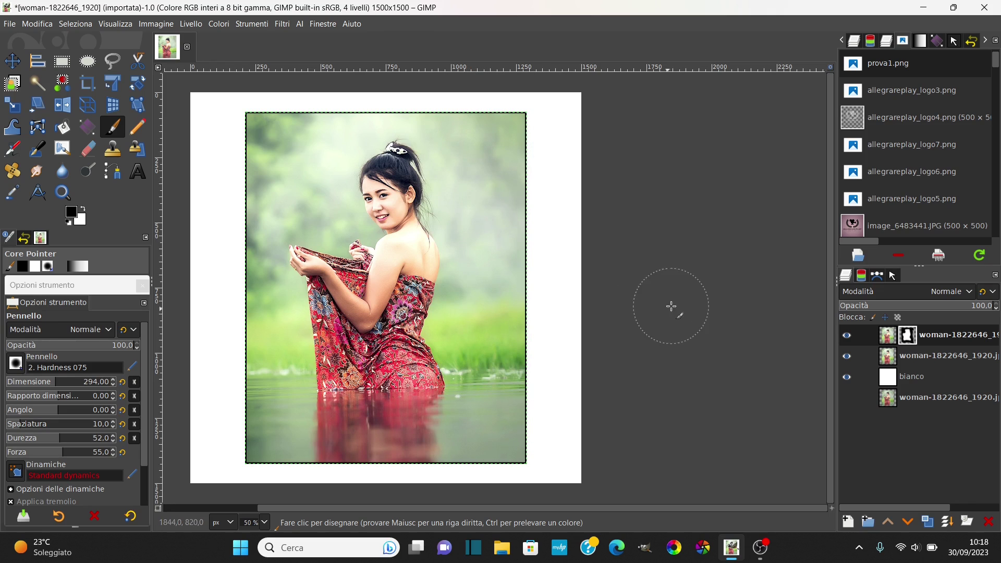
Toggle Mostra maschera di livello to check the mask, then make the layer image active.
{"action": "right_click", "coordinate": [912, 337]}
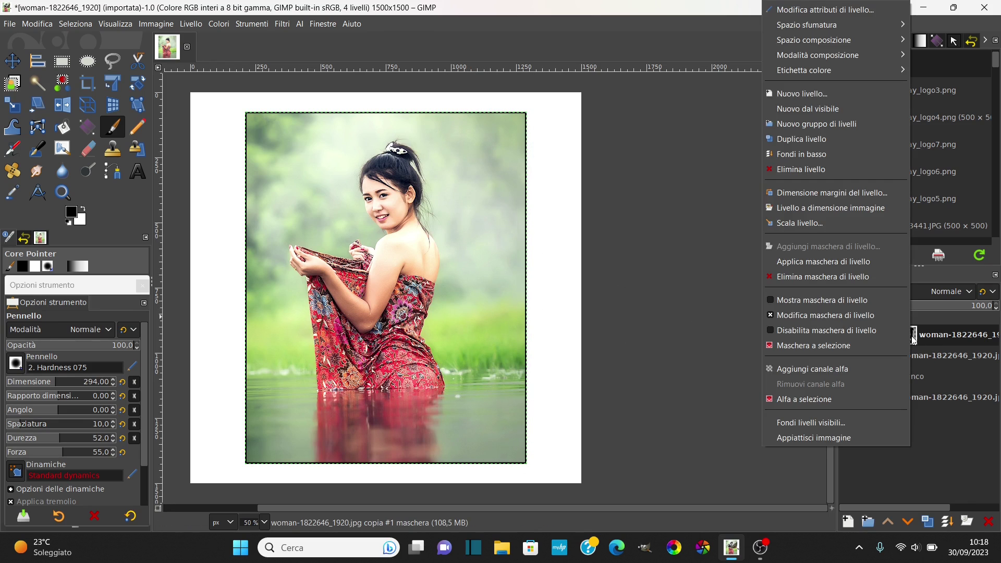
{"action": "left_click", "coordinate": [790, 301]}
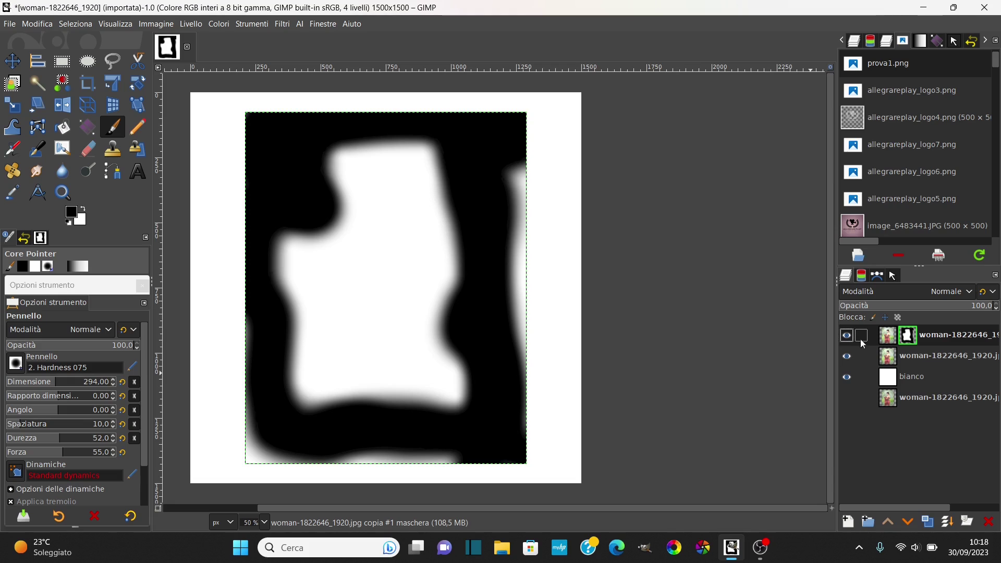
{"action": "right_click", "coordinate": [911, 341]}
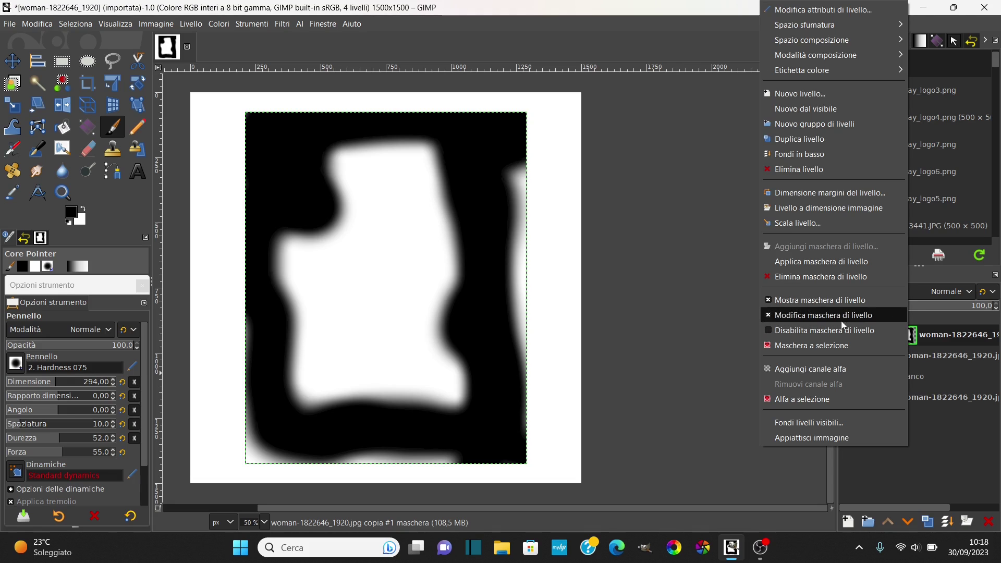
{"action": "left_click", "coordinate": [798, 293]}
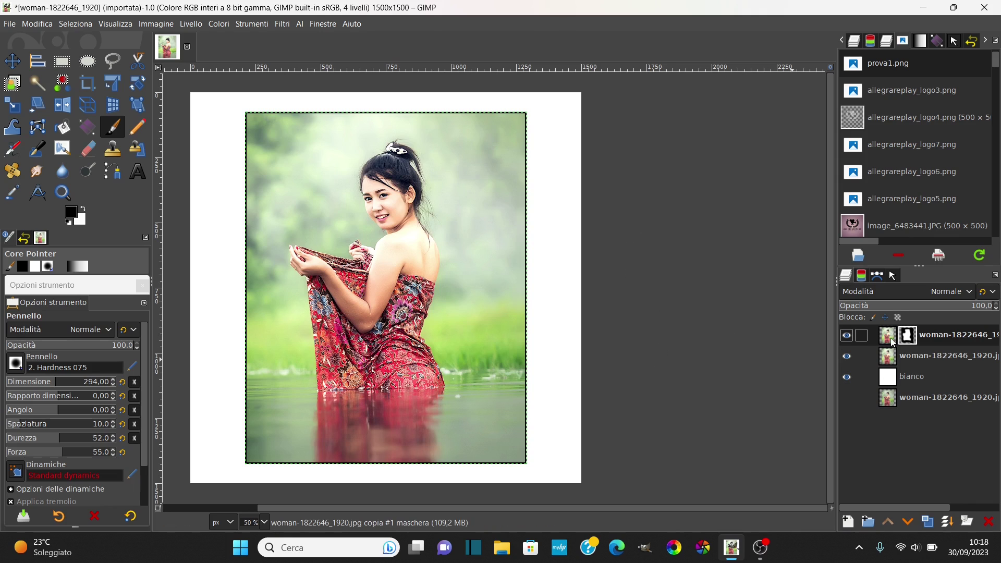
{"action": "left_click", "coordinate": [892, 342]}
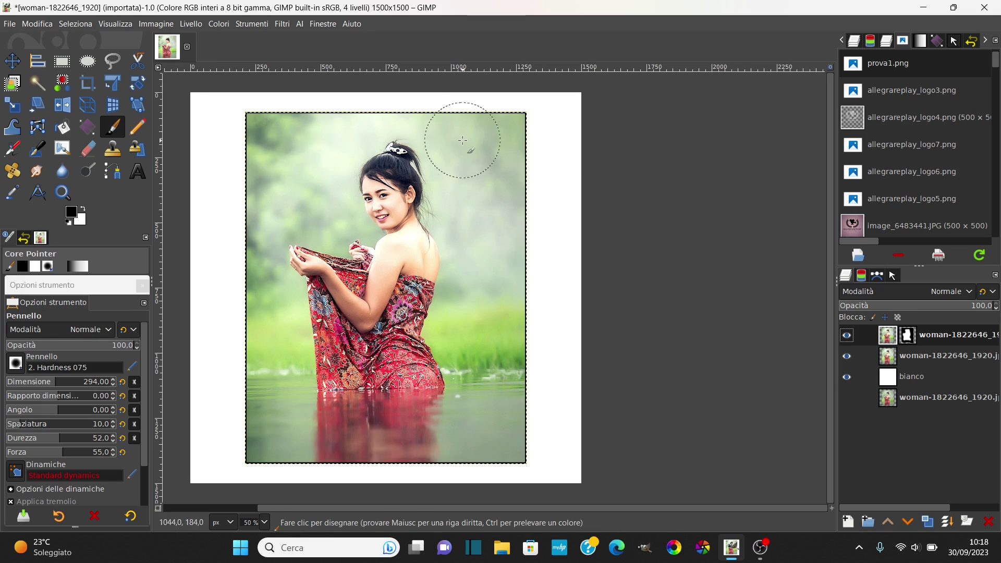
Open the Saturazione adjustment, nudge Scale above 1.000 and enable Dividi vista.
{"action": "scroll", "coordinate": [337, 217], "scroll_direction": "up", "scroll_amount": 1, "text": "ctrl"}
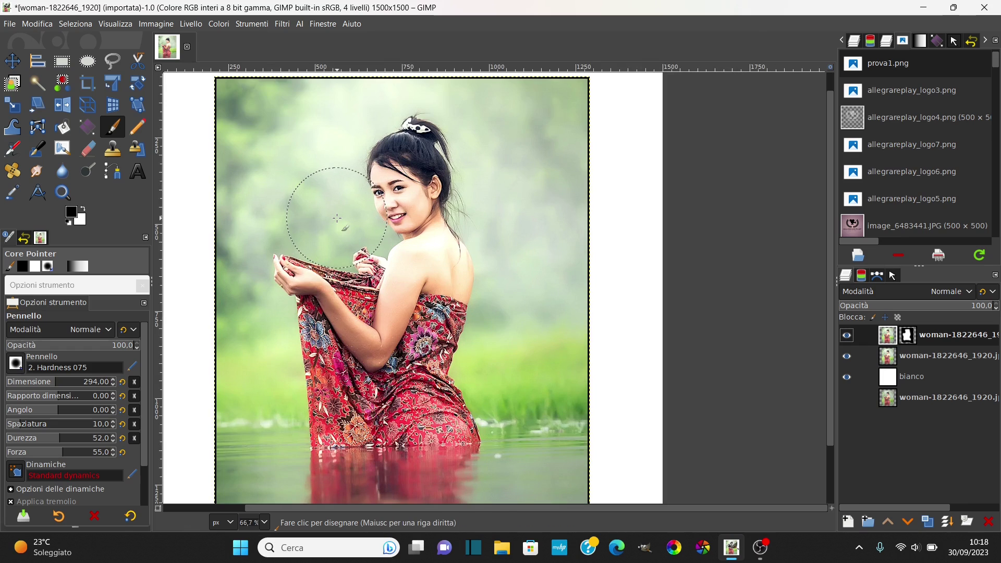
{"action": "scroll", "coordinate": [337, 218], "scroll_direction": "up", "scroll_amount": 1, "text": "ctrl"}
{"action": "left_click", "coordinate": [218, 26]}
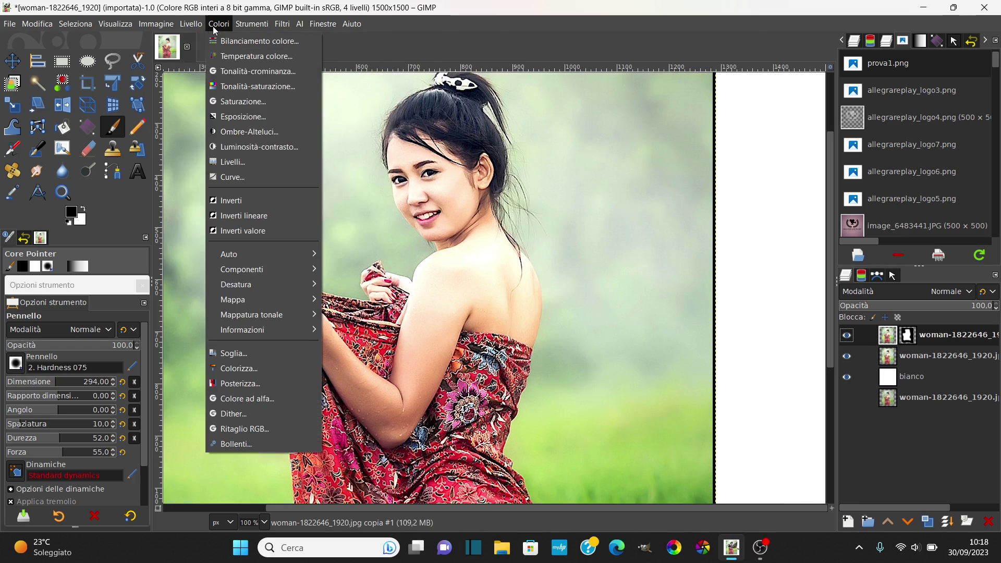
{"action": "left_click", "coordinate": [246, 102]}
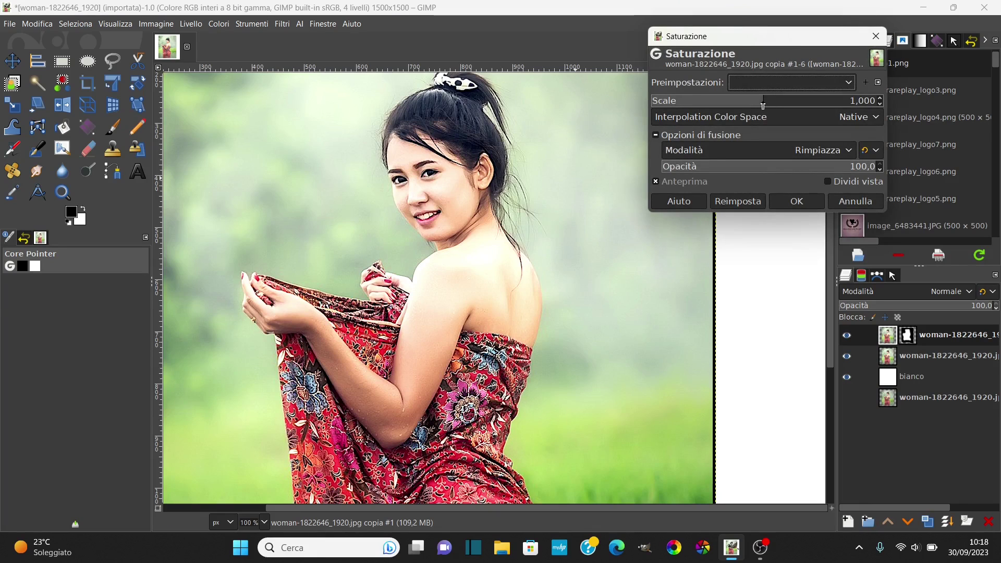
{"action": "left_click_drag", "start_coordinate": [763, 105], "coordinate": [769, 105]}
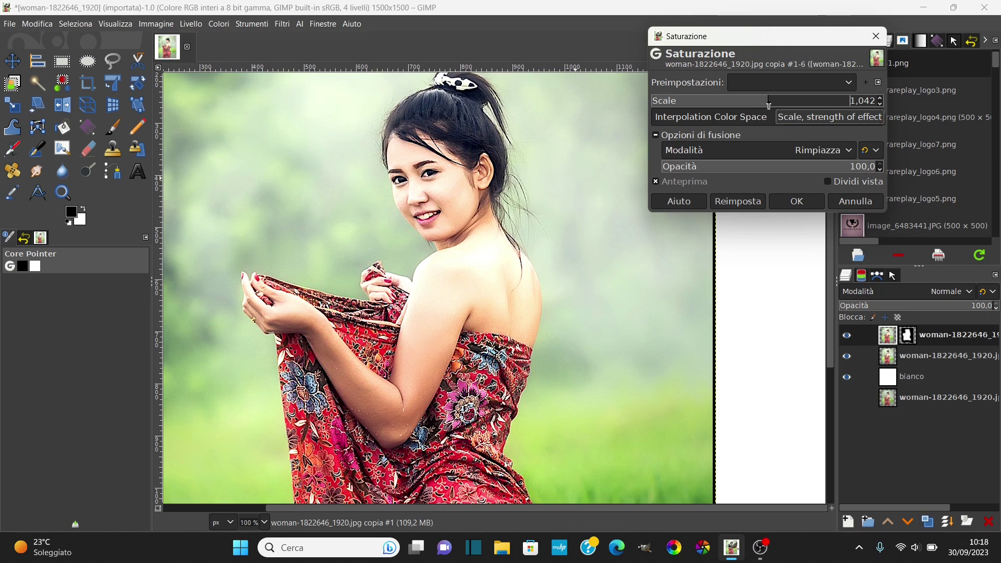
{"action": "left_click", "coordinate": [827, 181]}
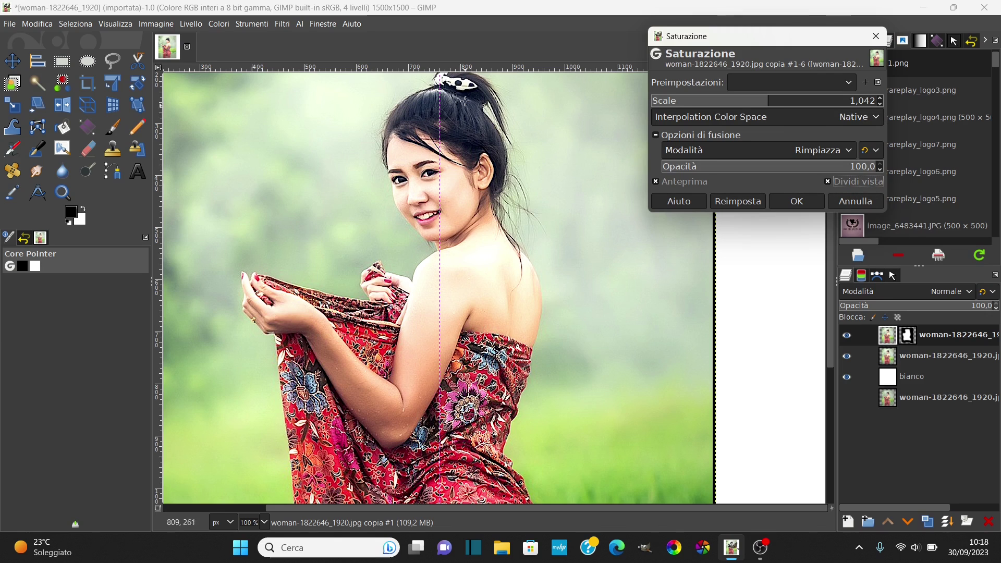
Nudge Scale upward while sliding the before/after split across the face to compare.
{"action": "left_click_drag", "start_coordinate": [440, 248], "coordinate": [405, 222]}
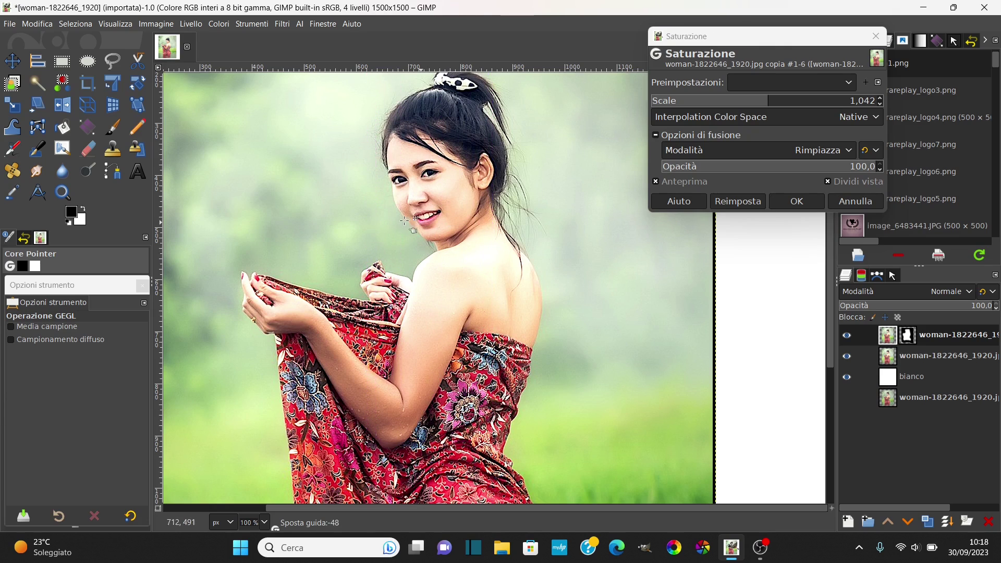
{"action": "left_click_drag", "start_coordinate": [405, 221], "coordinate": [461, 226]}
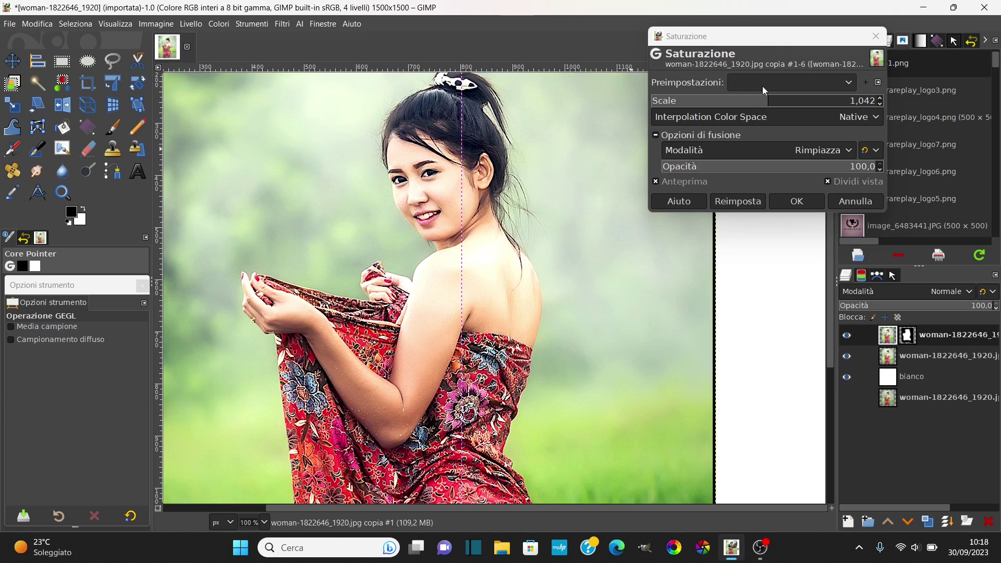
{"action": "left_click", "coordinate": [881, 99]}
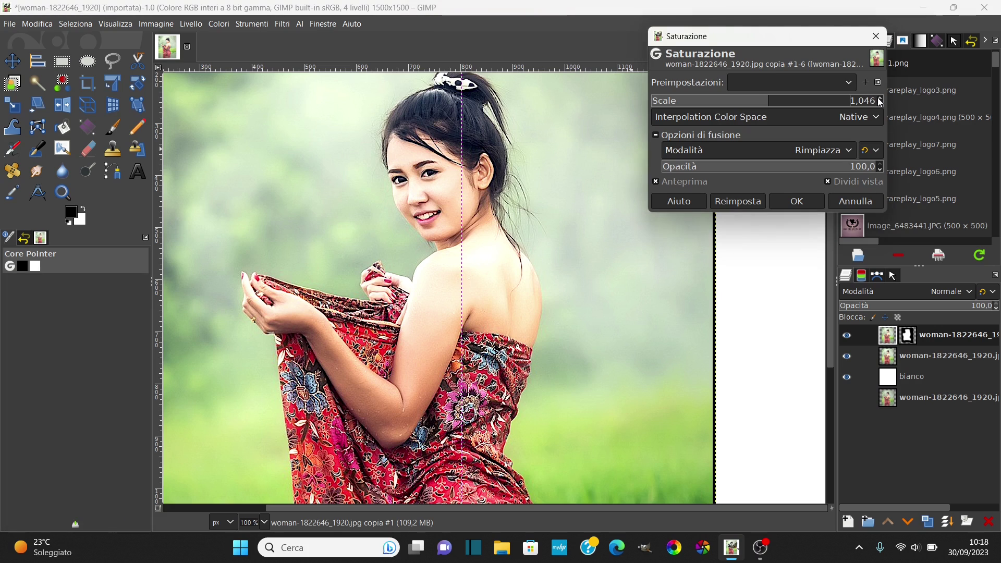
{"action": "left_click", "coordinate": [880, 99]}
{"action": "left_click", "coordinate": [880, 100]}
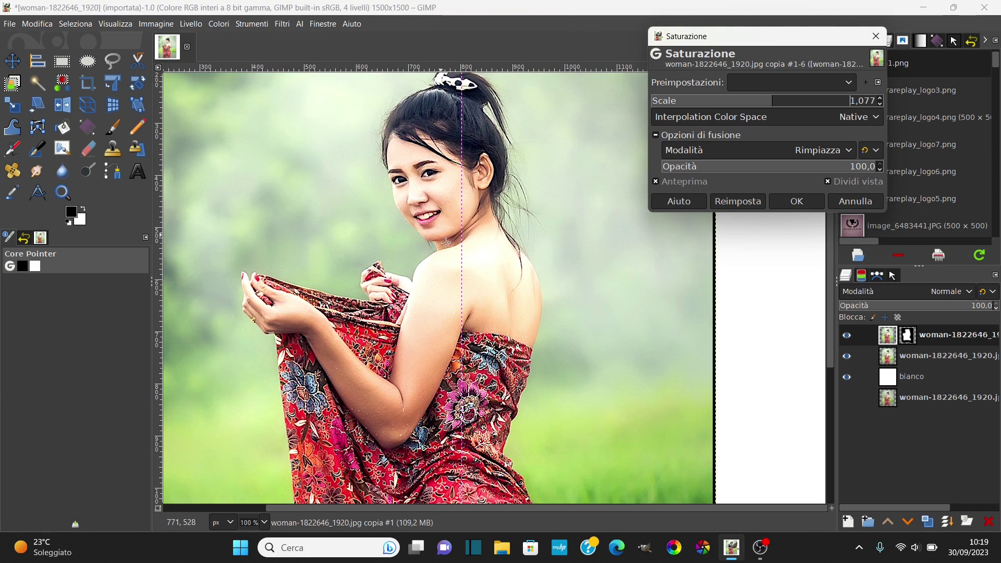
{"action": "mouse_move", "coordinate": [462, 245]}
{"action": "left_mouse_down"}
{"action": "mouse_move", "coordinate": [432, 245]}
{"action": "mouse_move", "coordinate": [534, 250]}
{"action": "left_mouse_up"}
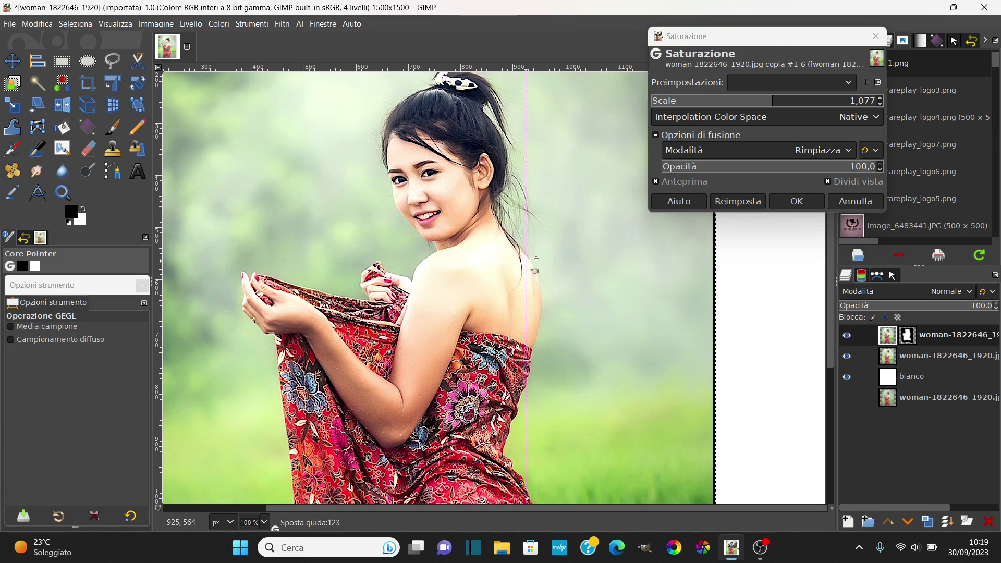
{"action": "left_click_drag", "start_coordinate": [534, 250], "coordinate": [511, 250]}
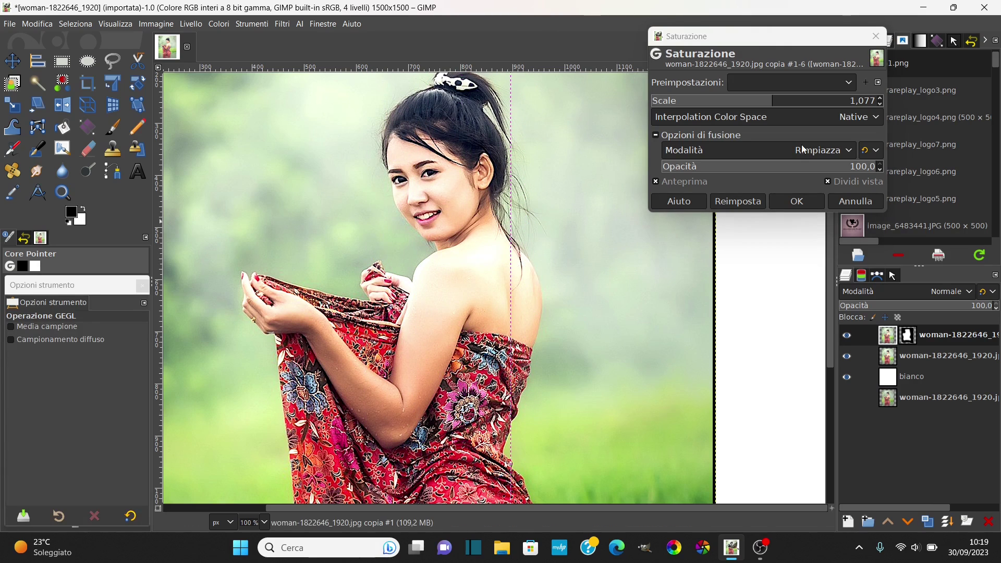
Raise Scale to 1,111, recheck the split over the shoulder, and apply the saturation.
{"action": "left_click", "coordinate": [880, 99]}
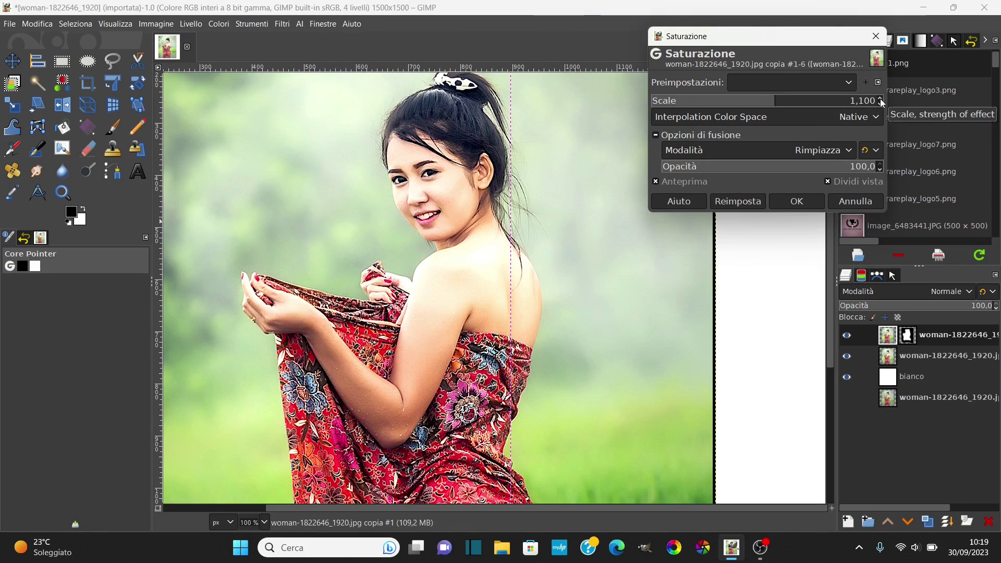
{"action": "left_click", "coordinate": [879, 98]}
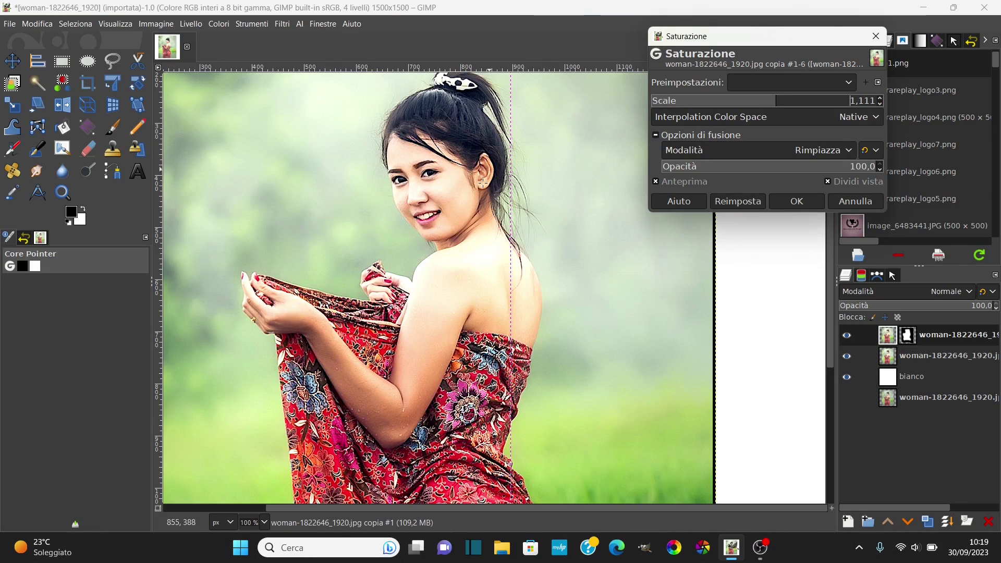
{"action": "mouse_move", "coordinate": [510, 316]}
{"action": "left_mouse_down"}
{"action": "mouse_move", "coordinate": [455, 319]}
{"action": "mouse_move", "coordinate": [496, 328]}
{"action": "left_mouse_up"}
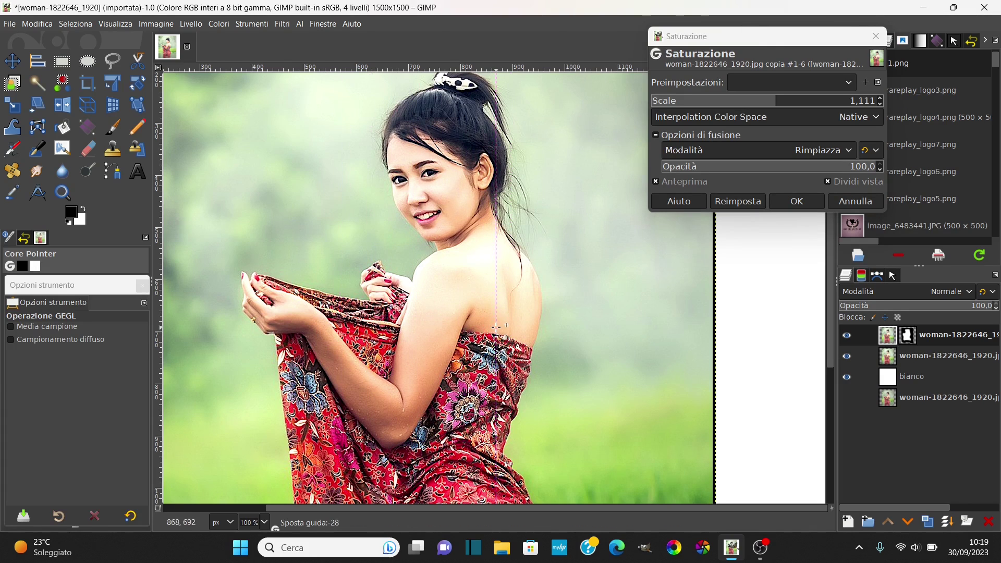
{"action": "left_click_drag", "start_coordinate": [496, 327], "coordinate": [555, 339]}
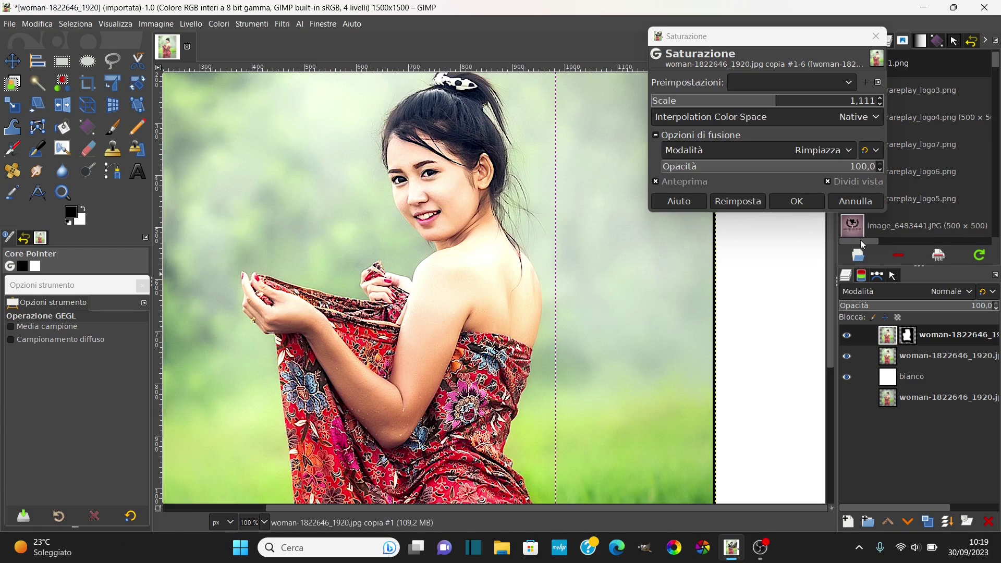
{"action": "left_click", "coordinate": [797, 202]}
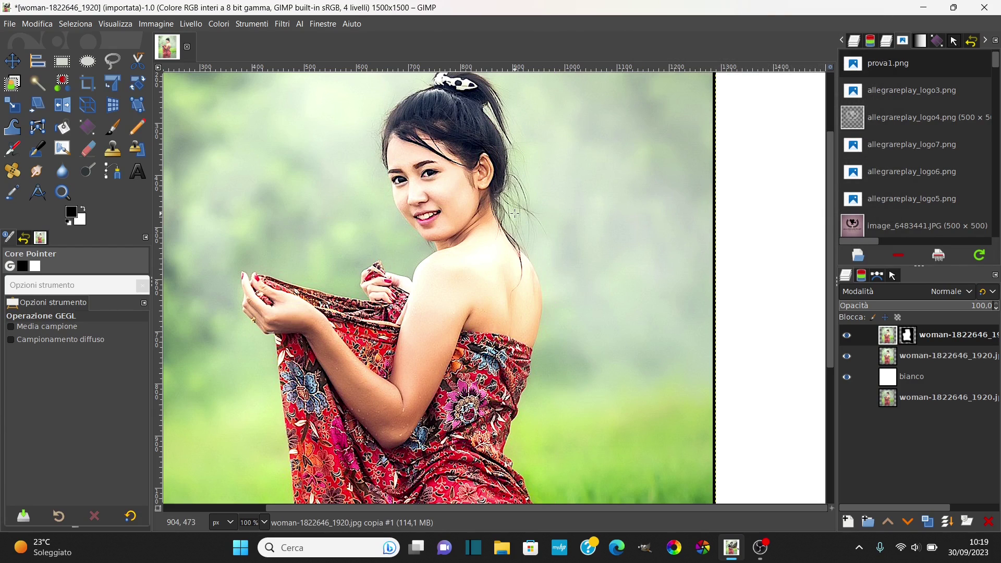
Zoom out to fit the portrait and reopen the original woman photo from Apri recenti.
{"action": "key", "text": "minus"}
{"action": "key", "text": "minus"}
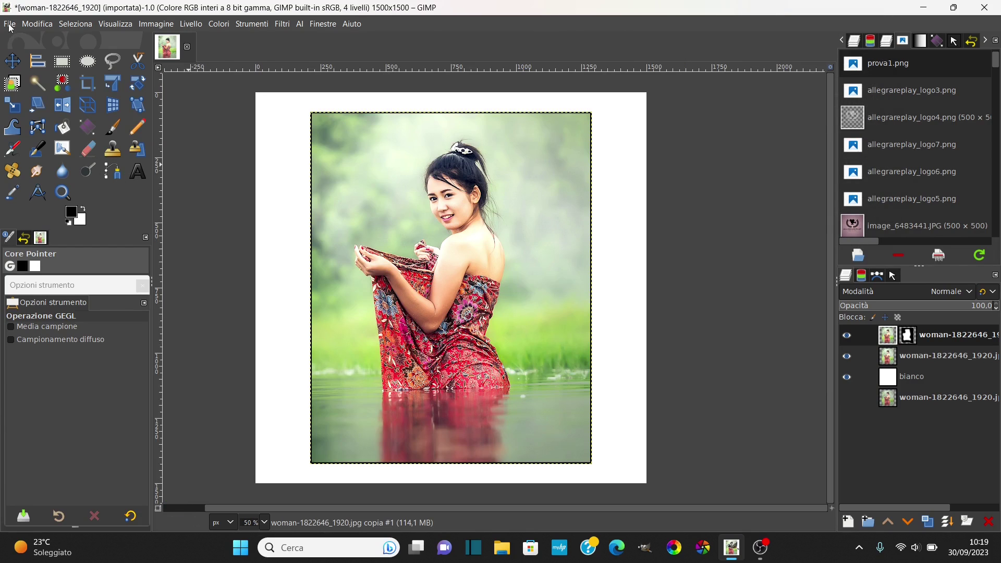
{"action": "left_click", "coordinate": [10, 24]}
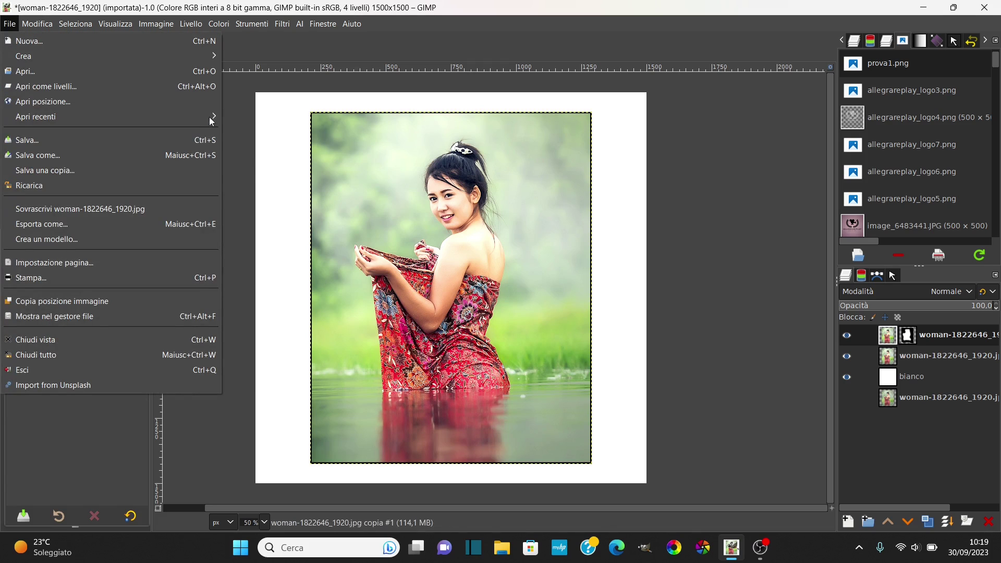
{"action": "left_click", "coordinate": [284, 118]}
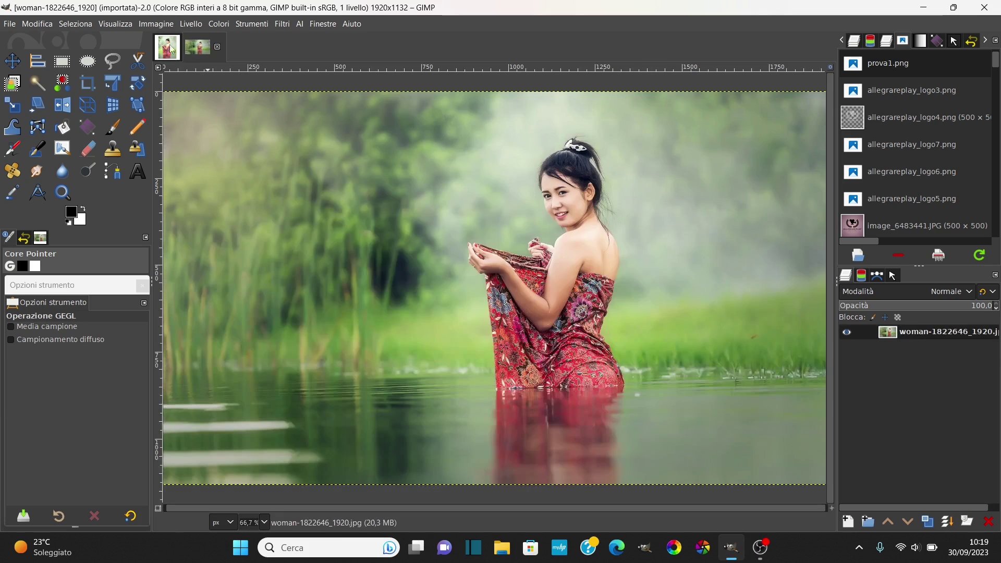
{"action": "left_click", "coordinate": [172, 49]}
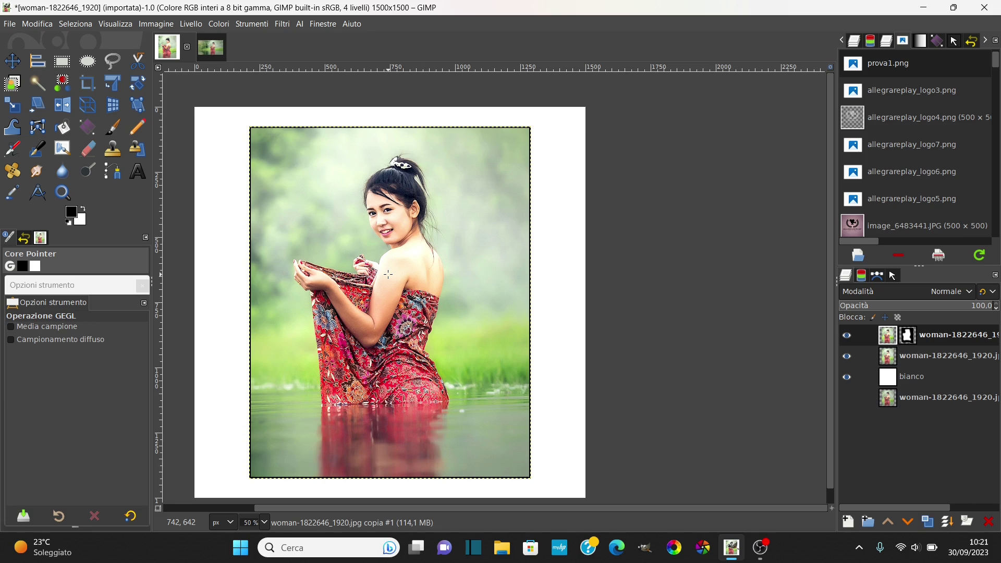
View the original 1920x1132 photo, then switch back to the edited ppprova2 portrait.
{"action": "left_click", "coordinate": [217, 53]}
{"action": "scroll", "coordinate": [397, 104], "scroll_direction": "down", "scroll_amount": 1}
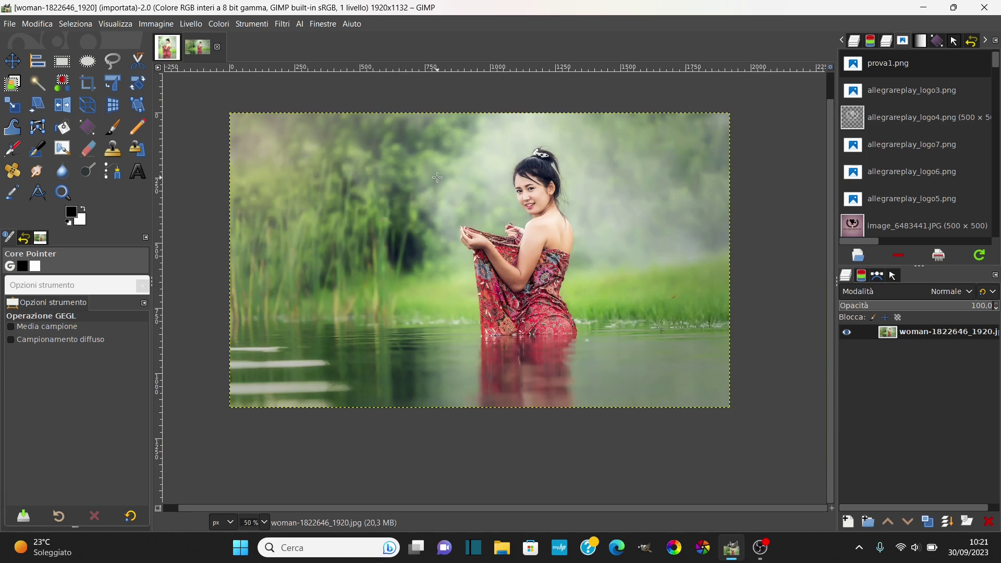
{"action": "left_click", "coordinate": [168, 47]}
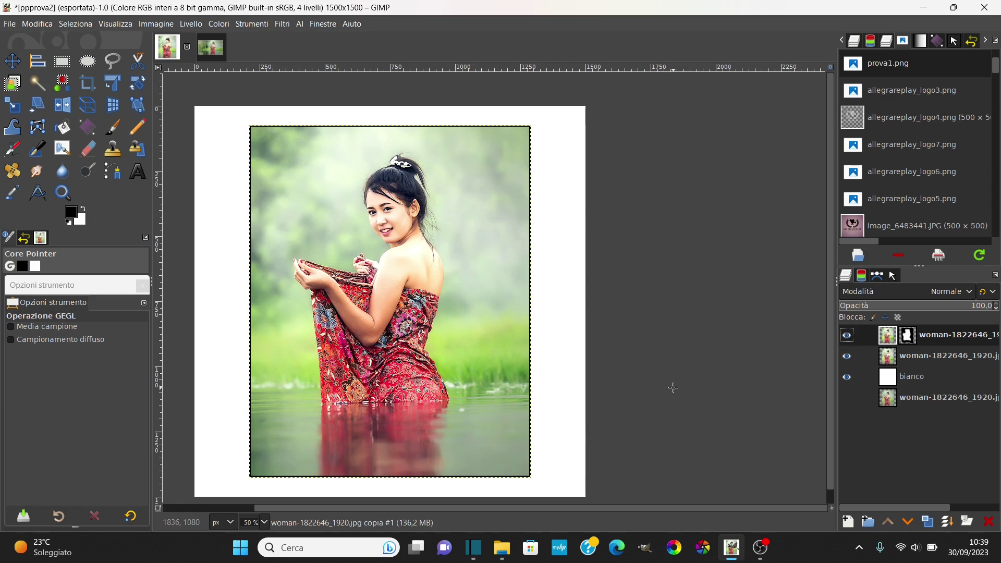
Hide bianco, create the Visibile layer with Nuovo dal visibile, and hide both woman layers.
{"action": "left_click", "coordinate": [847, 378]}
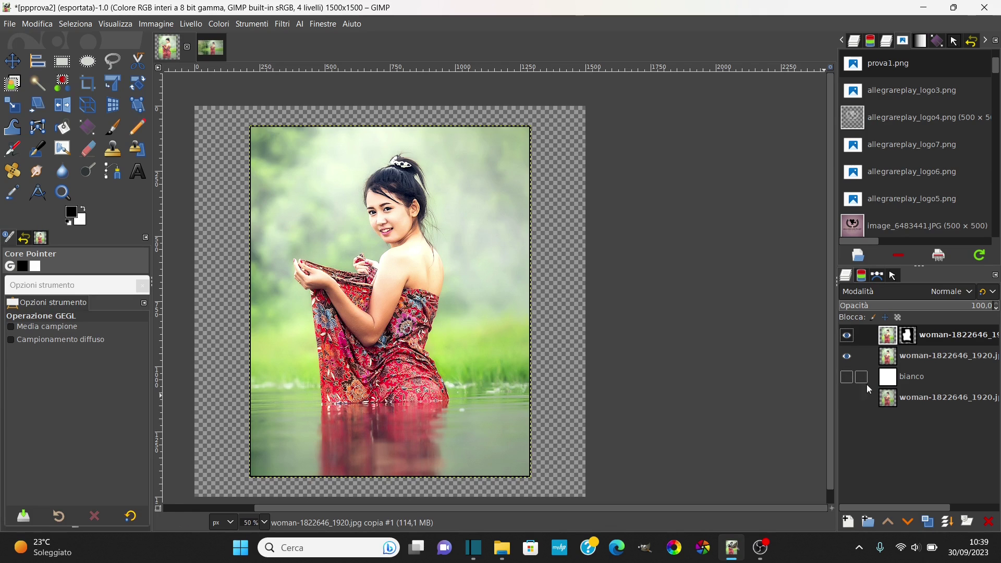
{"action": "right_click", "coordinate": [935, 337]}
{"action": "left_click", "coordinate": [803, 108]}
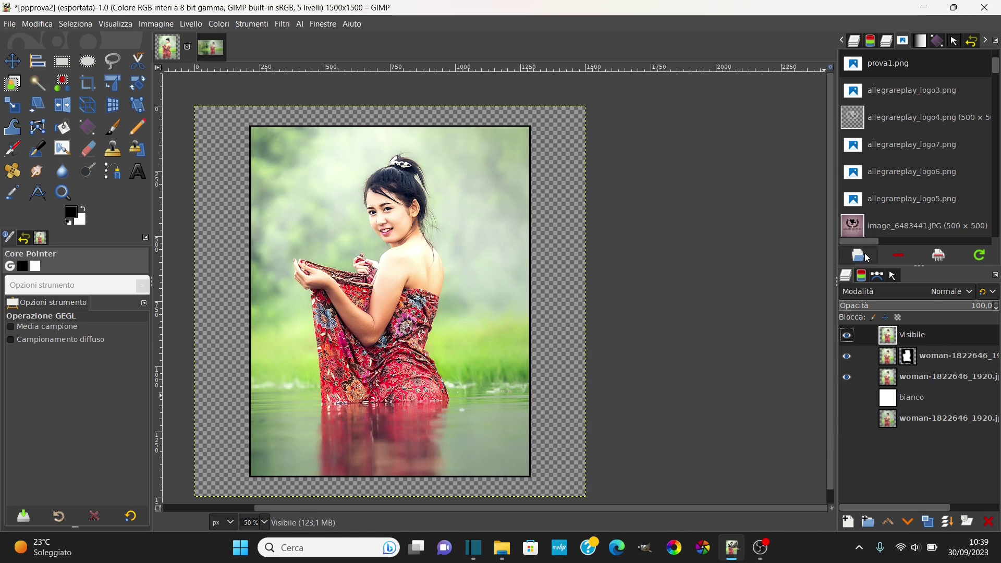
{"action": "left_click", "coordinate": [847, 356]}
{"action": "left_click", "coordinate": [847, 376]}
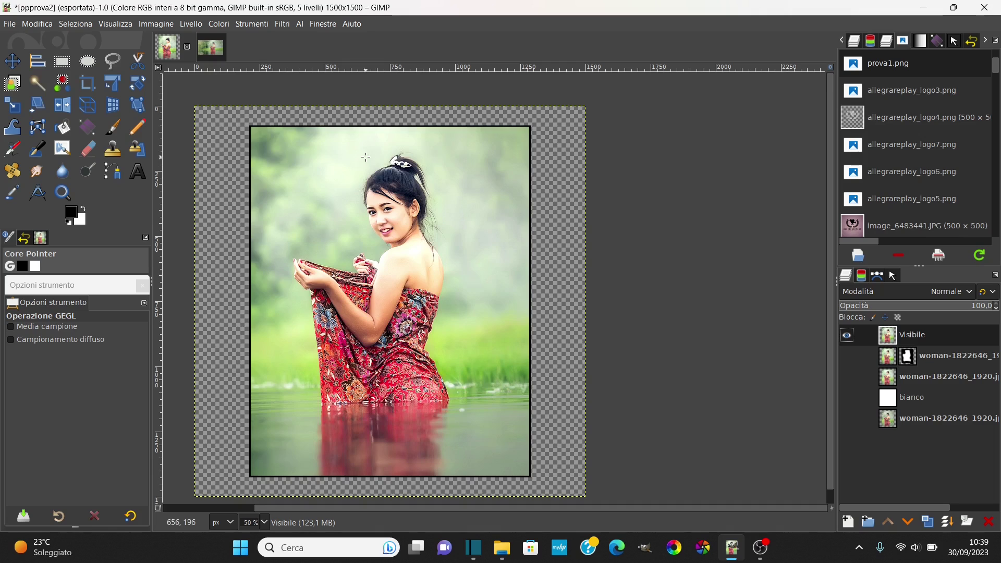
Trim the canvas to 1080x1350 with Ritaglia al contenuto and bring up Export Image.
{"action": "left_click", "coordinate": [162, 24]}
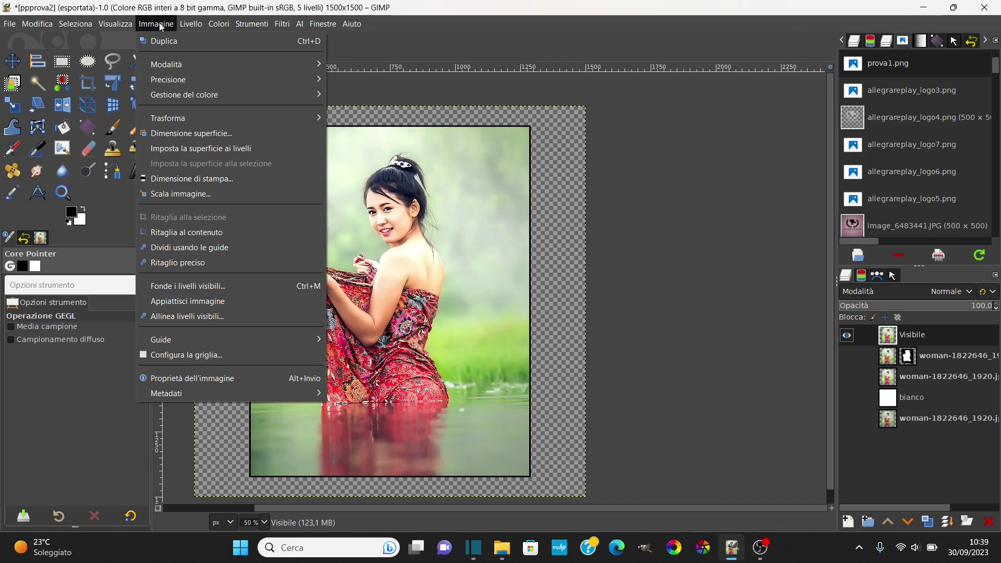
{"action": "left_click", "coordinate": [199, 232]}
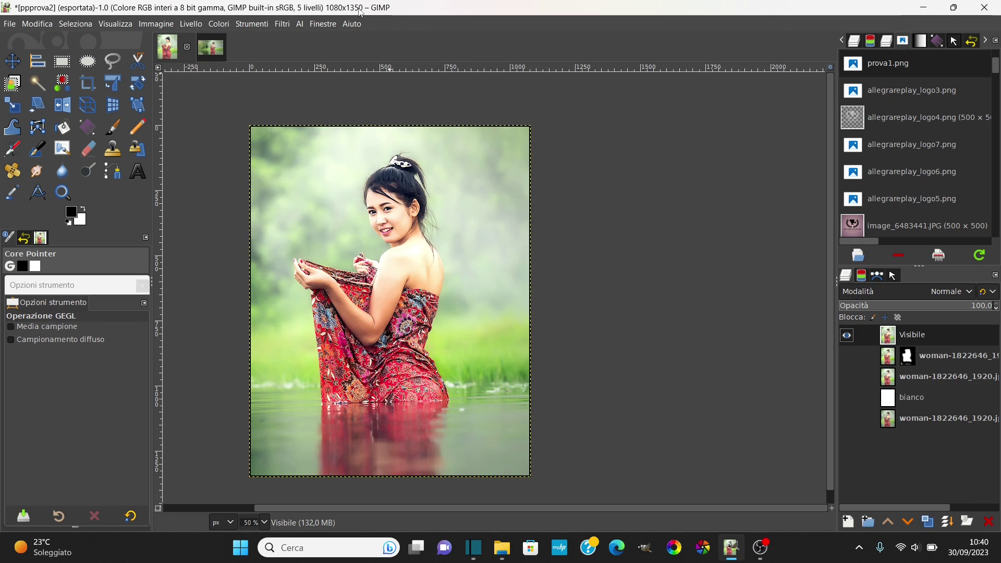
{"action": "key", "text": "ctrl+shift+e"}
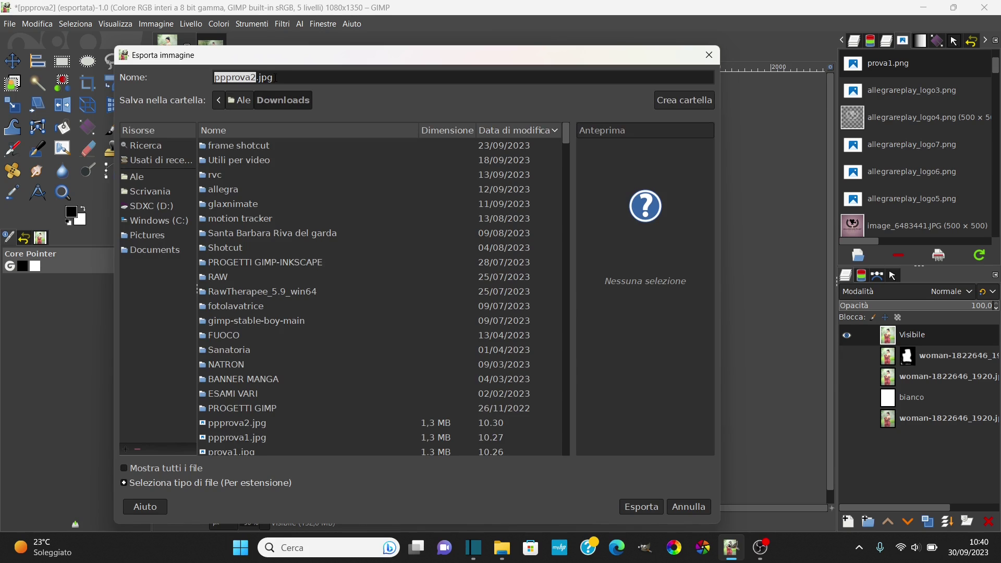
{"action": "left_click", "coordinate": [709, 54]}
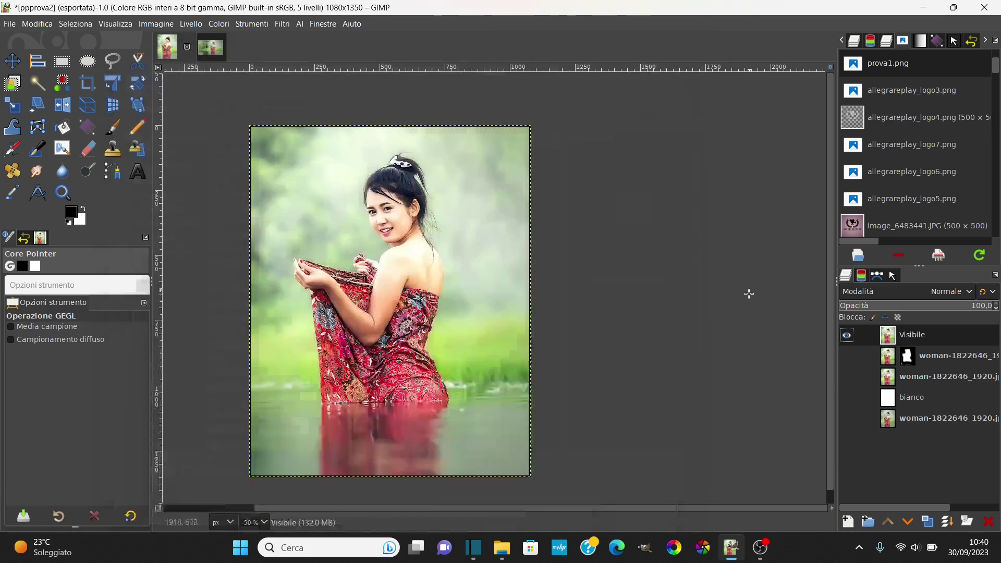